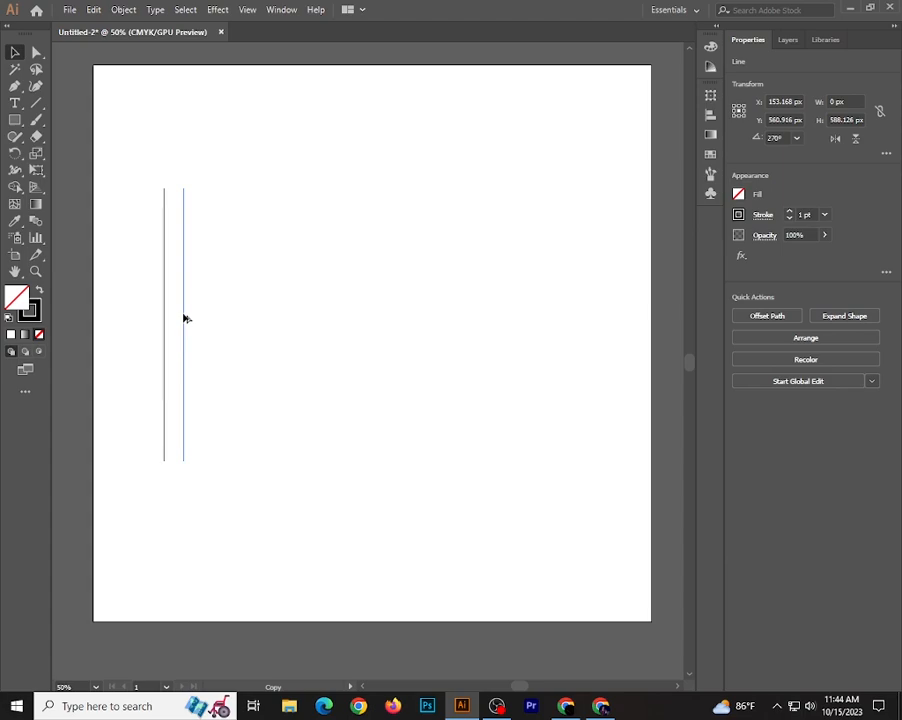
- Repeat the spaced line copy ten times to build a row of twelve evenly spaced vertical lines
{"action": "key", "text": "ctrl+d"}
{"action": "key", "text": "ctrl+d"}
{"action": "key", "text": "ctrl+d"}
{"action": "key", "text": "ctrl+d"}
{"action": "key", "text": "ctrl+d"}
{"action": "key", "text": "ctrl+d"}
{"action": "key", "text": "ctrl+d"}
{"action": "key", "text": "ctrl+d"}
{"action": "key", "text": "ctrl+d"}
{"action": "key", "text": "ctrl+d"}
- Group all the vertical lines and move the group to the right, nearer the middle of the artboard
{"action": "left_click", "coordinate": [15, 52]}
{"action": "left_click_drag", "start_coordinate": [137, 195], "coordinate": [421, 268]}
{"action": "key", "text": "ctrl+g"}
{"action": "left_click", "coordinate": [370, 333]}
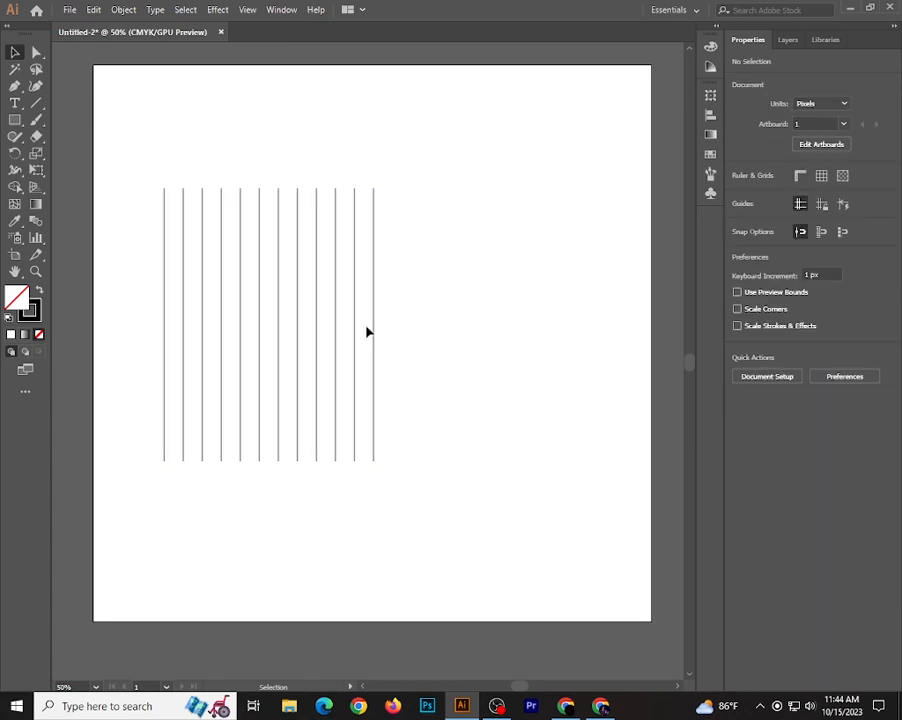
{"action": "left_click_drag", "start_coordinate": [374, 336], "coordinate": [503, 336]}
{"action": "left_click", "coordinate": [431, 162]}
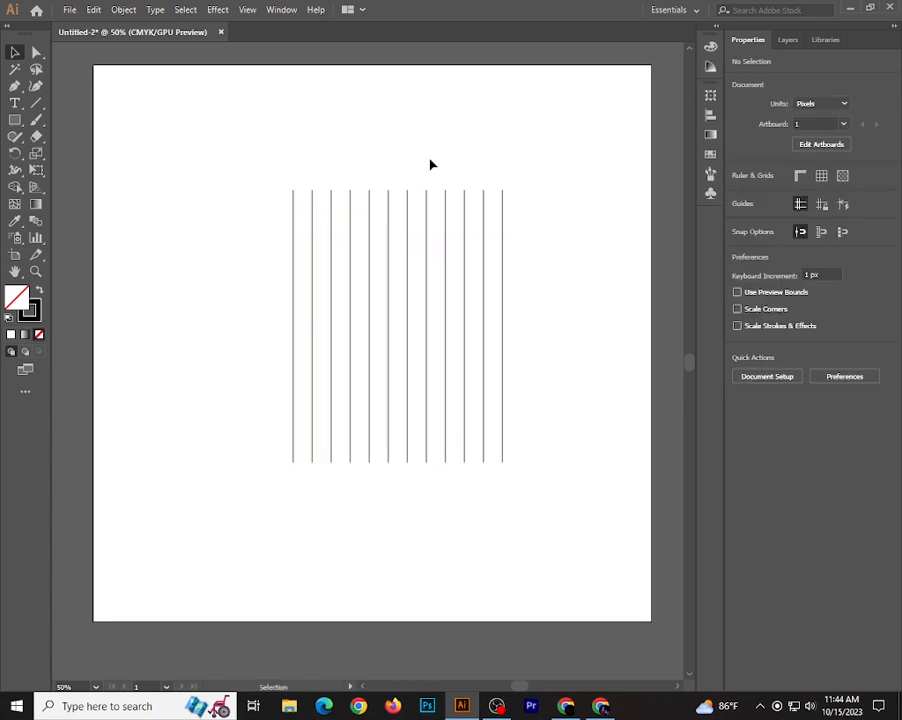
- Draw an unfilled square of about 397 px and rotate it 45° into a diamond
{"action": "left_click", "coordinate": [16, 120]}
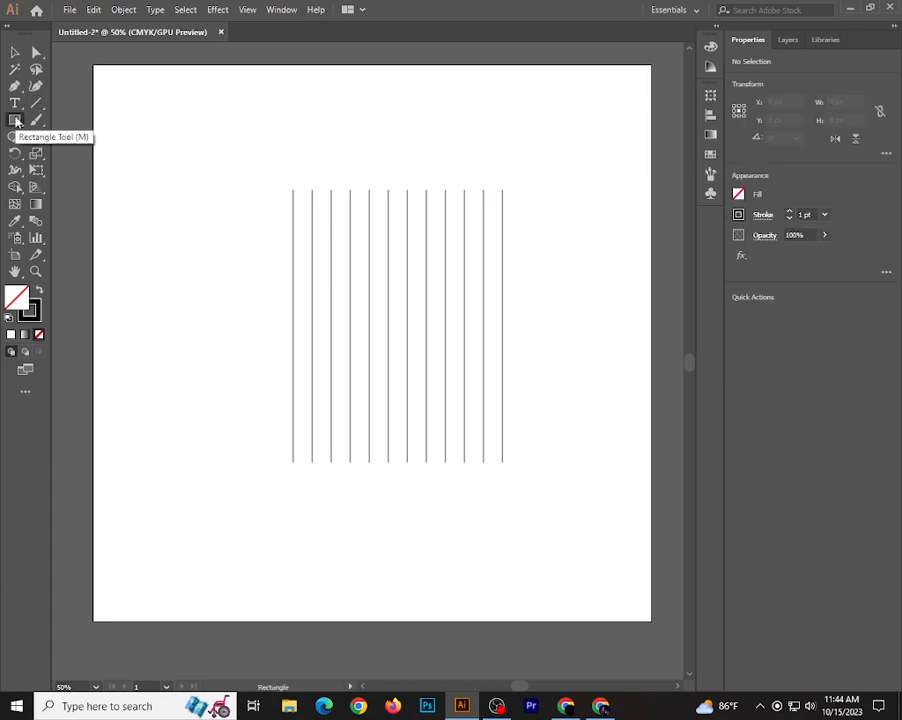
{"action": "left_click_drag", "start_coordinate": [226, 222], "coordinate": [318, 314]}
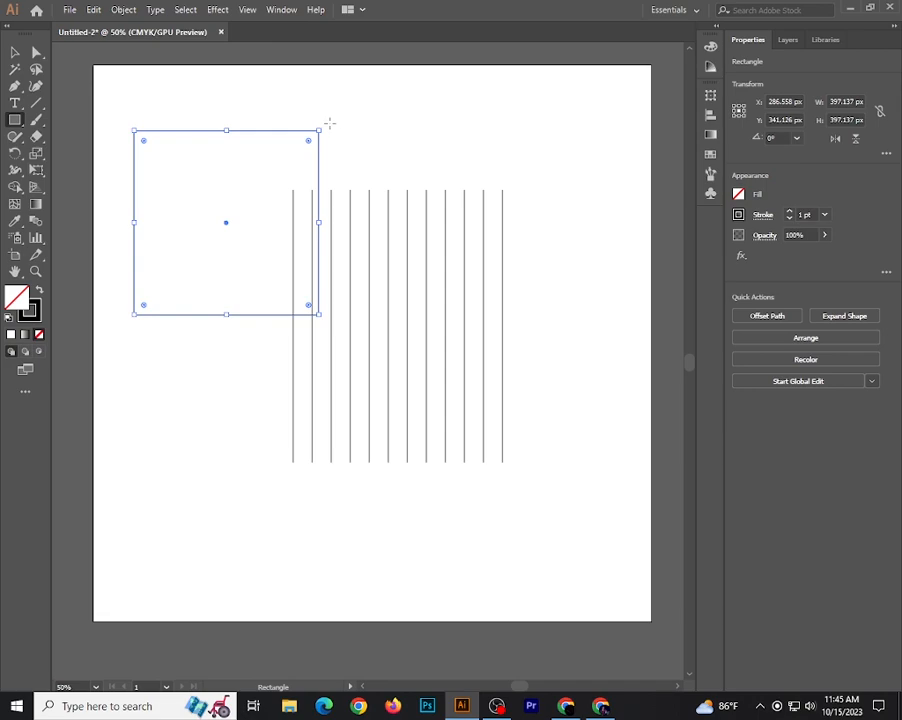
{"action": "left_click", "coordinate": [15, 52]}
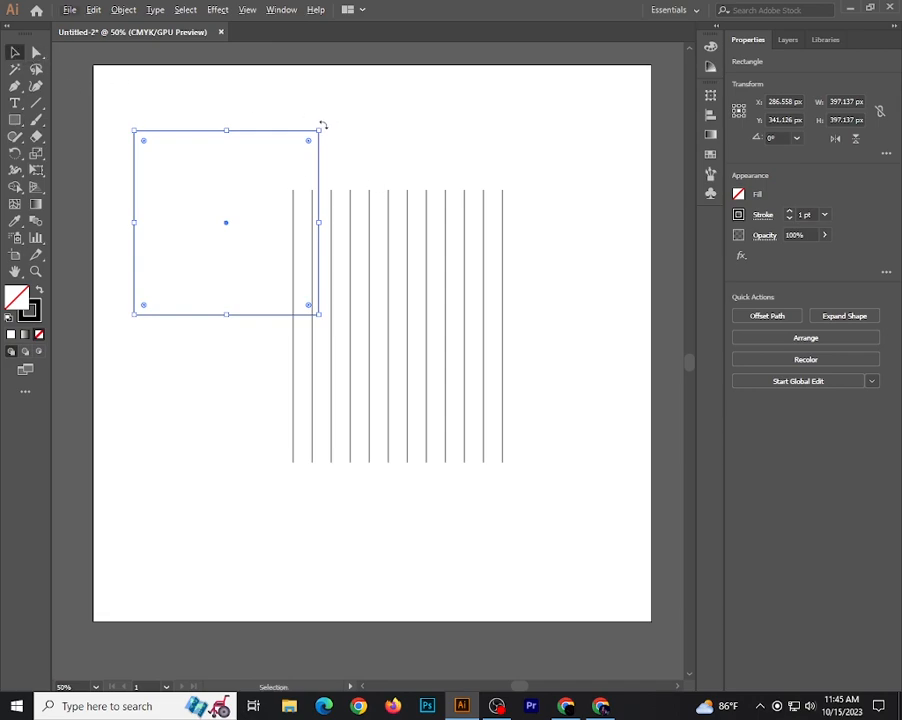
{"action": "left_click_drag", "start_coordinate": [322, 125], "coordinate": [362, 238]}
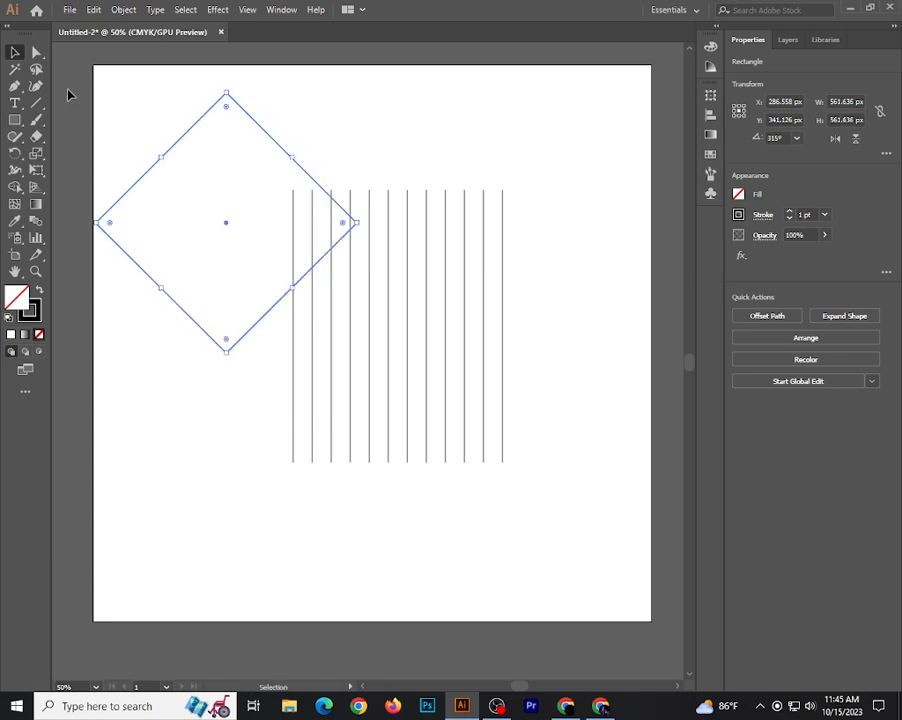
- Move the diamond over the vertical lines and scale it proportionally to span exactly the line group's width
{"action": "left_click_drag", "start_coordinate": [228, 225], "coordinate": [425, 348]}
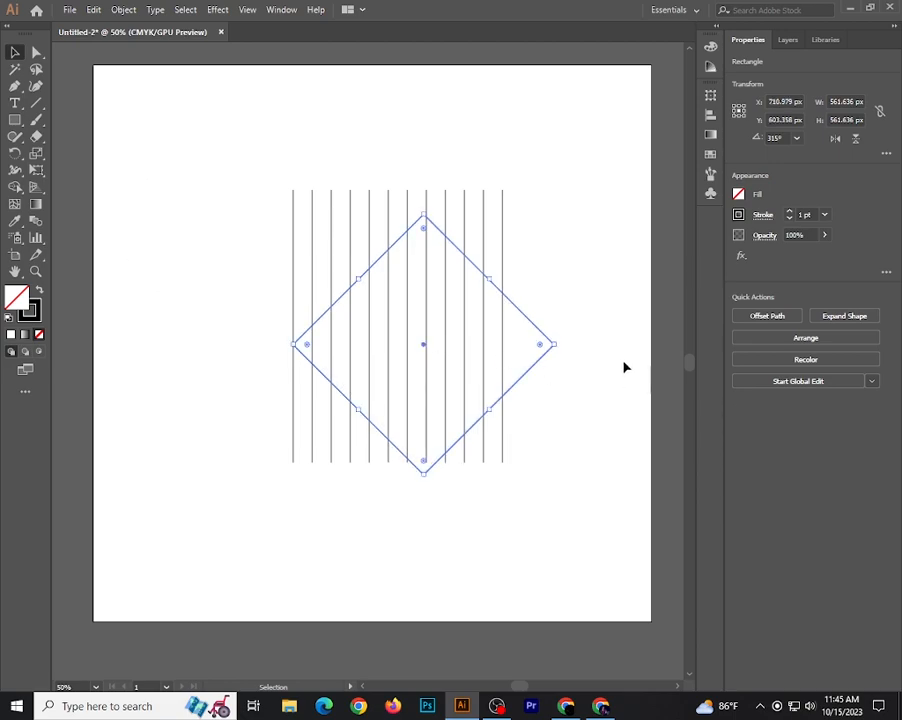
{"action": "left_click_drag", "start_coordinate": [557, 344], "coordinate": [504, 344]}
{"action": "left_click", "coordinate": [543, 342]}
- Select the diamond and the vertical lines together and move them slightly left toward the artboard's centre
{"action": "left_click_drag", "start_coordinate": [246, 200], "coordinate": [554, 413]}
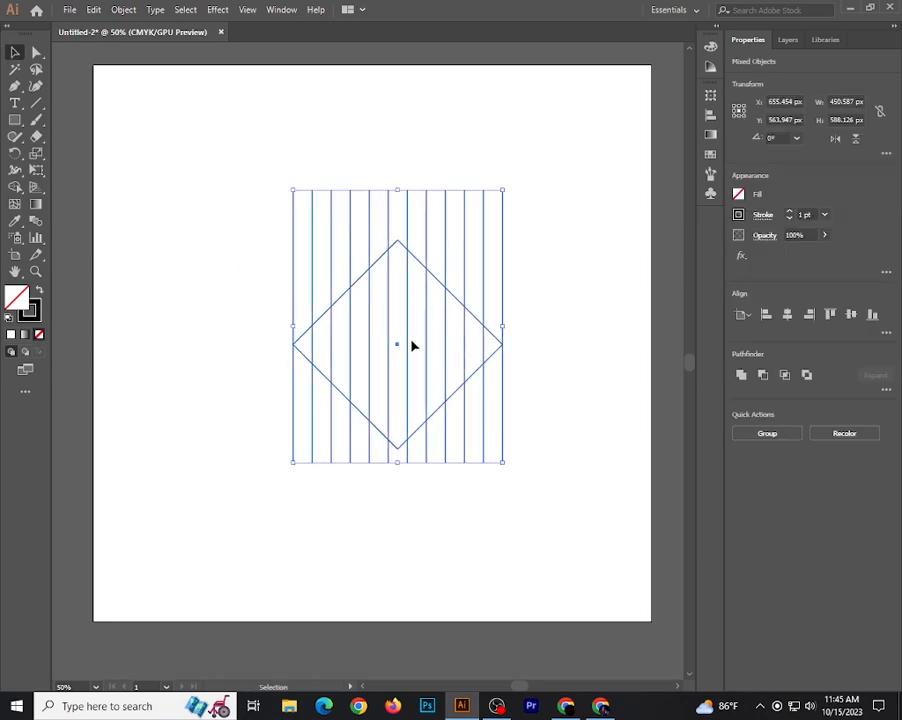
{"action": "key", "text": "ctrl+g"}
{"action": "left_click_drag", "start_coordinate": [234, 216], "coordinate": [377, 343]}
{"action": "key", "text": "ctrl+z"}
{"action": "left_click", "coordinate": [449, 112]}
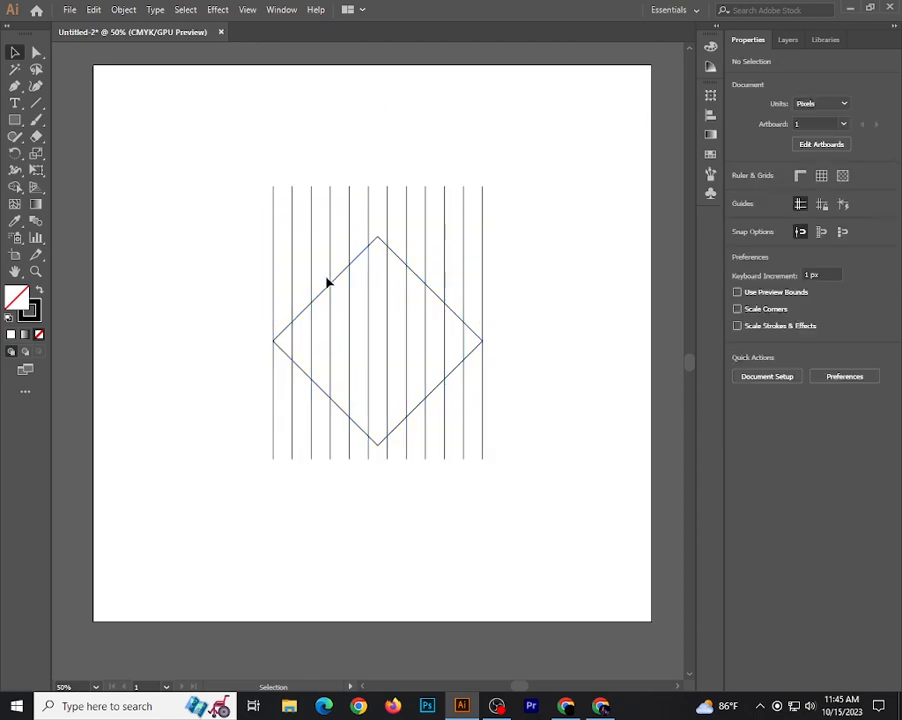
- Create a reflected copy of the vertical line group with the axis angle set to 23°
{"action": "left_click", "coordinate": [483, 258]}
{"action": "right_click", "coordinate": [517, 238]}
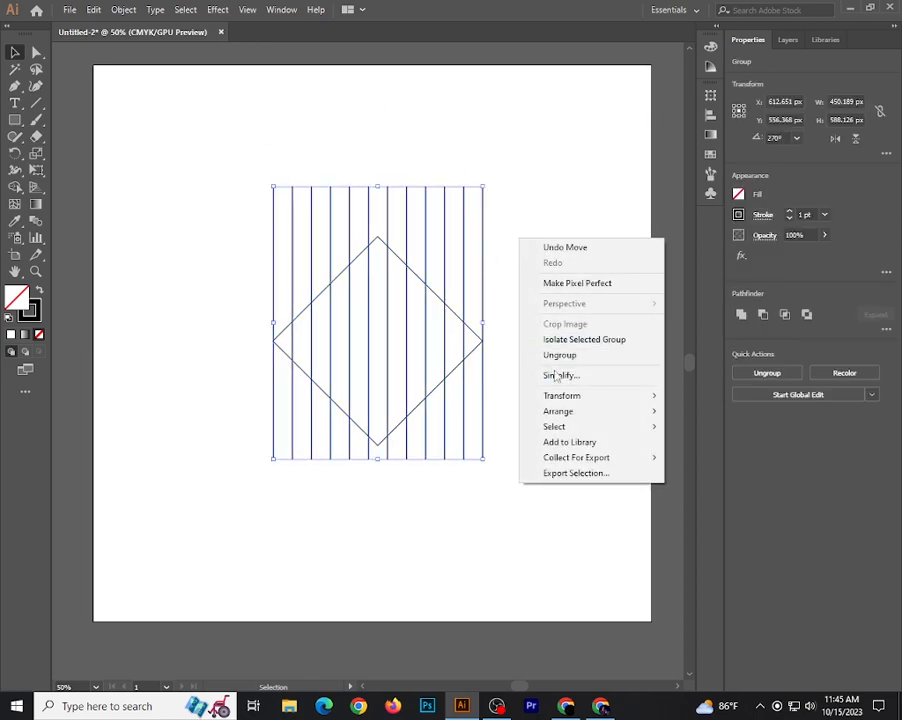
{"action": "mouse_move", "coordinate": [548, 396]}
{"action": "left_click", "coordinate": [700, 447]}
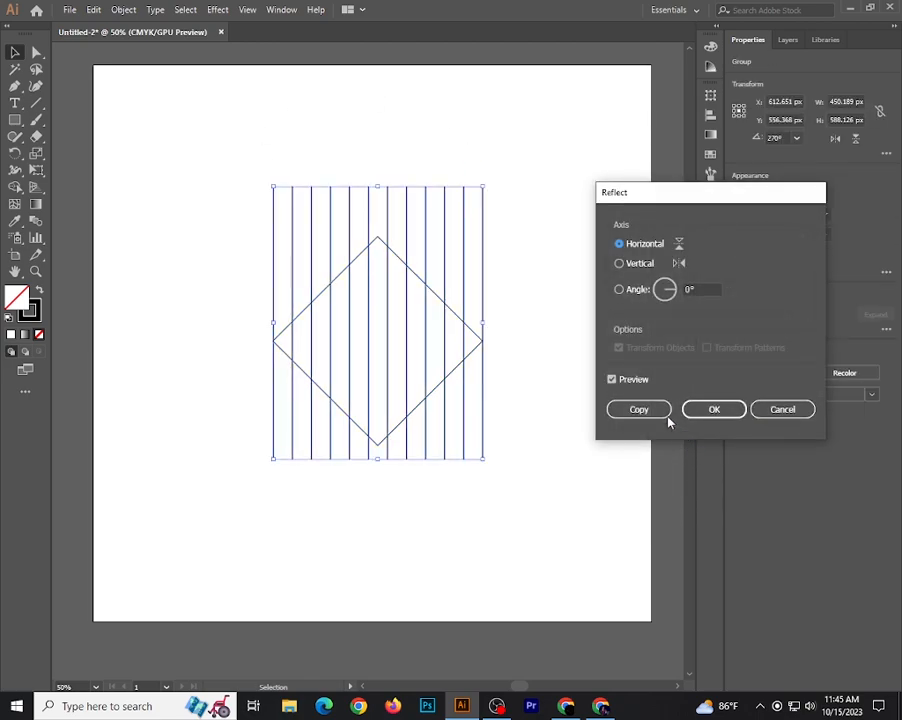
{"action": "left_click", "coordinate": [620, 291]}
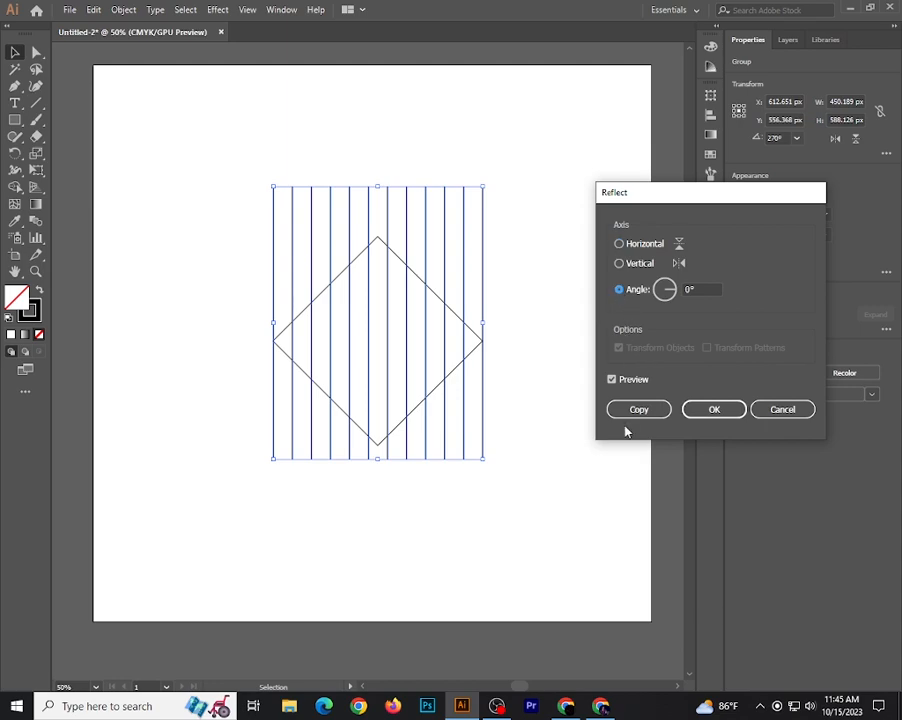
{"action": "left_click", "coordinate": [698, 289]}
{"action": "key", "text": "Up"}
{"action": "key", "text": "Up"}
{"action": "key", "text": "Up"}
{"action": "key", "text": "Up"}
{"action": "key", "text": "Up"}
{"action": "key", "text": "Up"}
{"action": "key", "text": "Up"}
{"action": "key", "text": "Up"}
{"action": "key", "text": "Up"}
{"action": "key", "text": "Up"}
{"action": "key", "text": "Up"}
{"action": "key", "text": "Up"}
{"action": "key", "text": "Up"}
{"action": "key", "text": "Up"}
{"action": "key", "text": "Up"}
{"action": "key", "text": "Up"}
{"action": "key", "text": "Up"}
{"action": "key", "text": "Up"}
{"action": "key", "text": "Up"}
{"action": "key", "text": "Up"}
{"action": "key", "text": "Up"}
{"action": "key", "text": "Up"}
{"action": "key", "text": "Up"}
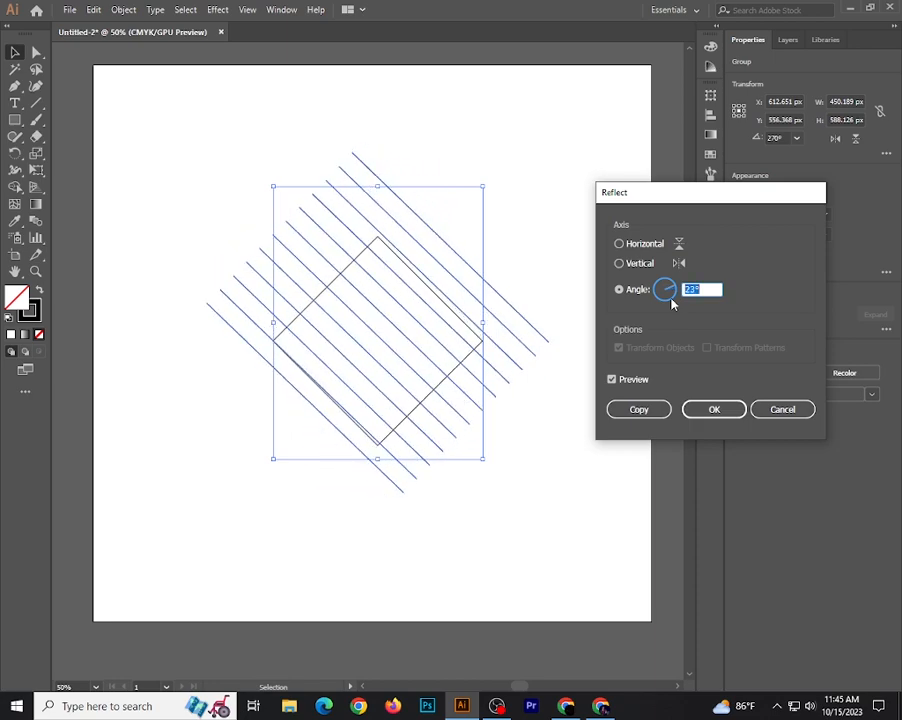
{"action": "key", "text": "Down"}
{"action": "key", "text": "Up"}
{"action": "left_click", "coordinate": [639, 409]}
- Create a copy of the slanted line group reflected across the horizontal axis
{"action": "right_click", "coordinate": [515, 229]}
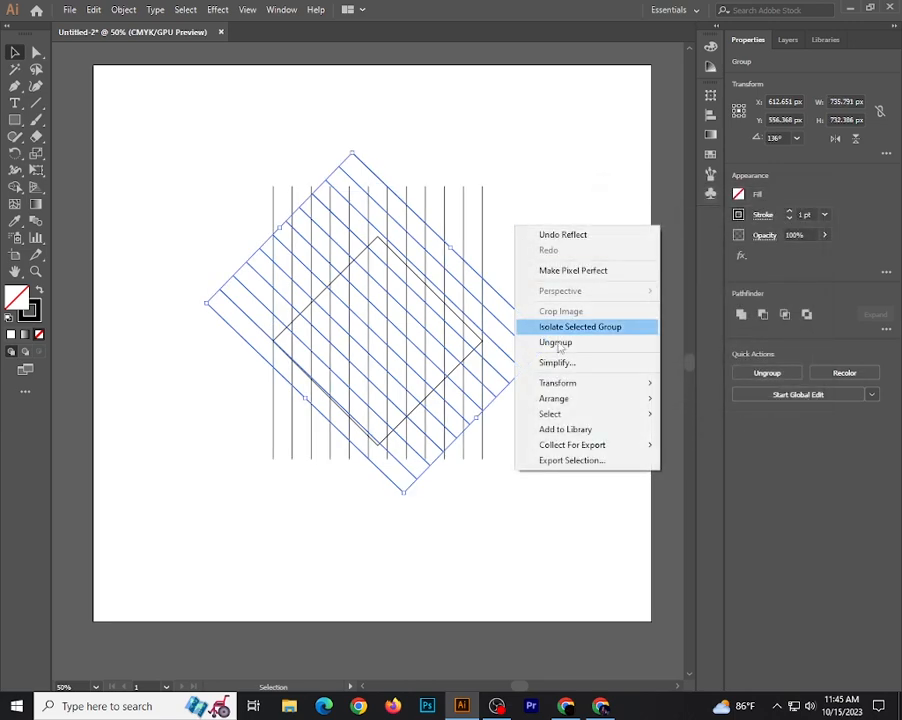
{"action": "mouse_move", "coordinate": [557, 383]}
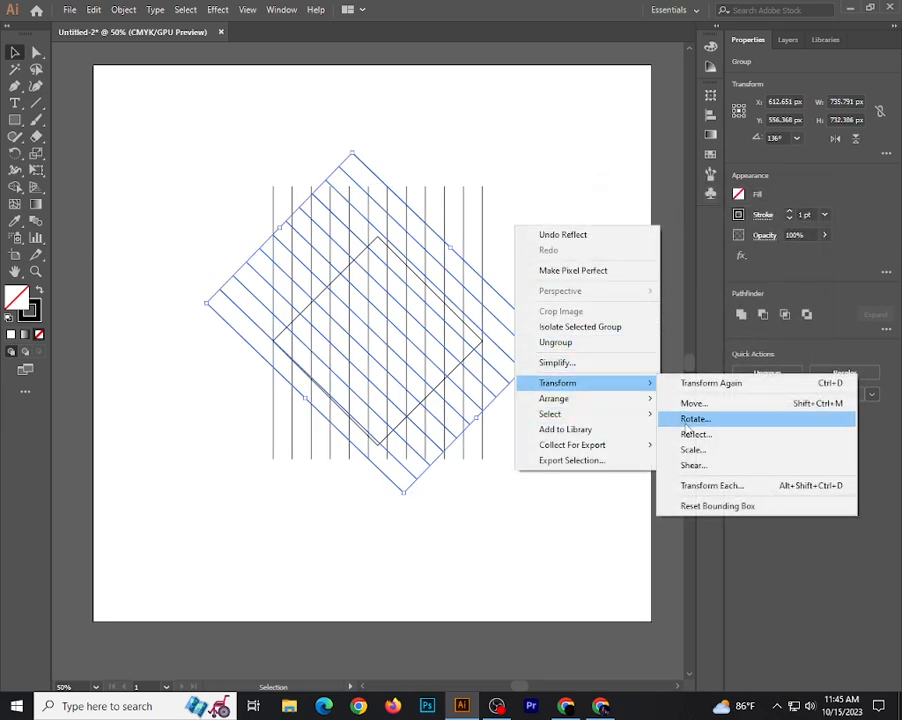
{"action": "left_click", "coordinate": [694, 434]}
{"action": "left_click", "coordinate": [619, 244]}
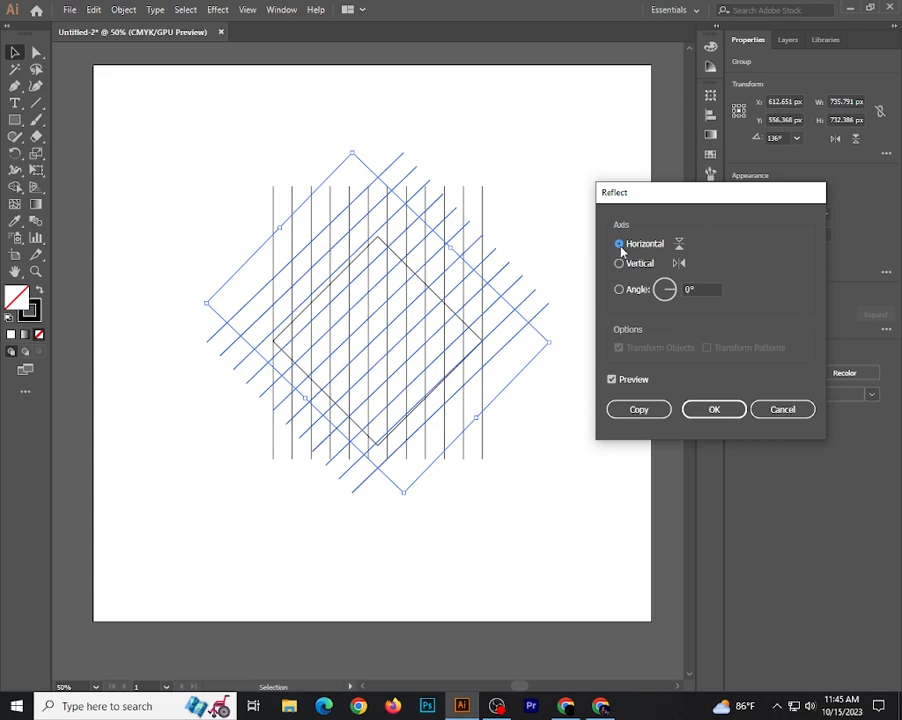
{"action": "left_click", "coordinate": [639, 411]}
- Delete the diamond guide shape from the line grid
{"action": "left_click", "coordinate": [591, 292]}
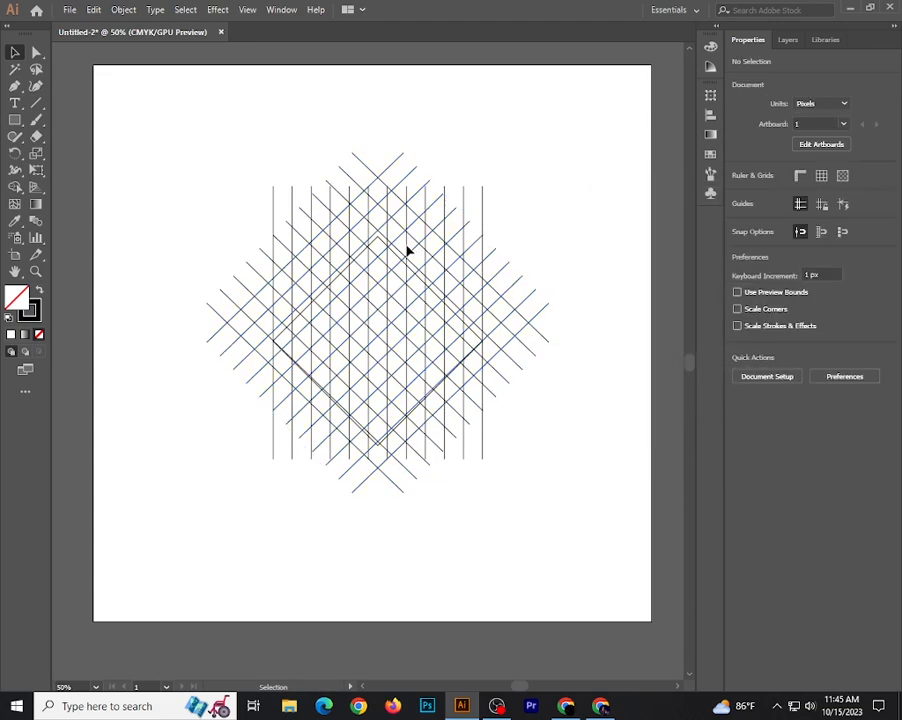
{"action": "left_click", "coordinate": [376, 240]}
{"action": "key", "text": "Delete"}
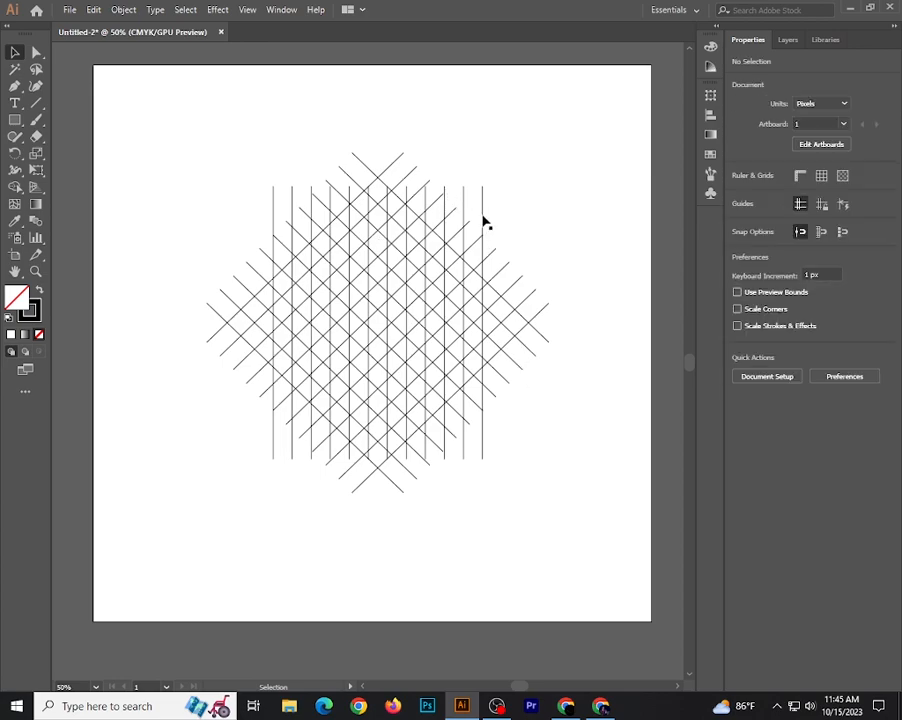
- Copy the vertical line group, paste it in front and rotate the copy 90° into horizontal lines
{"action": "left_click", "coordinate": [482, 218]}
{"action": "left_click", "coordinate": [93, 9]}
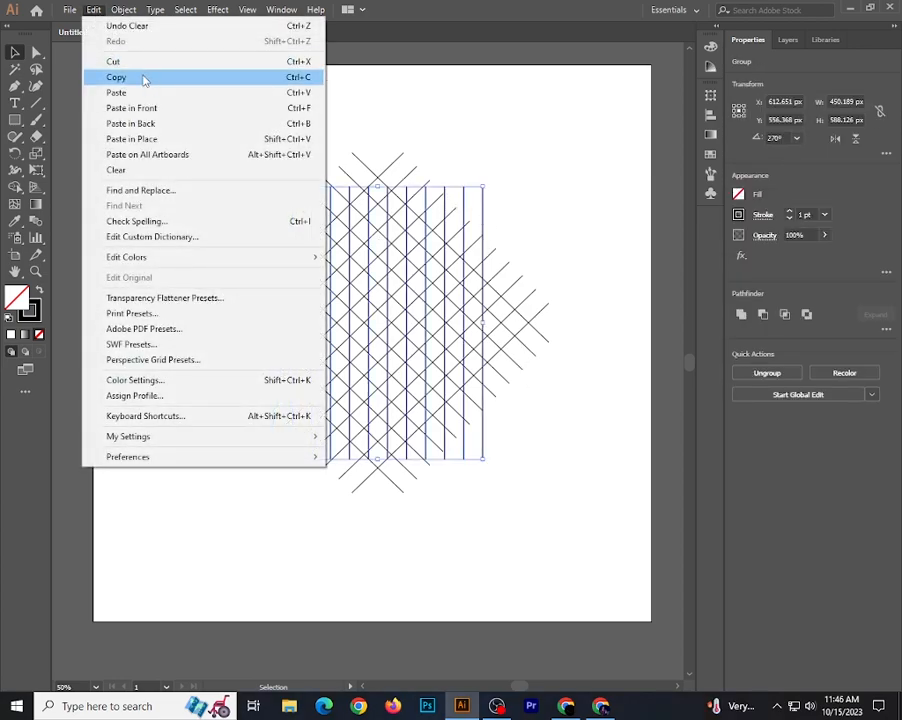
{"action": "left_click", "coordinate": [143, 77]}
{"action": "left_click", "coordinate": [93, 9]}
{"action": "left_click", "coordinate": [131, 108]}
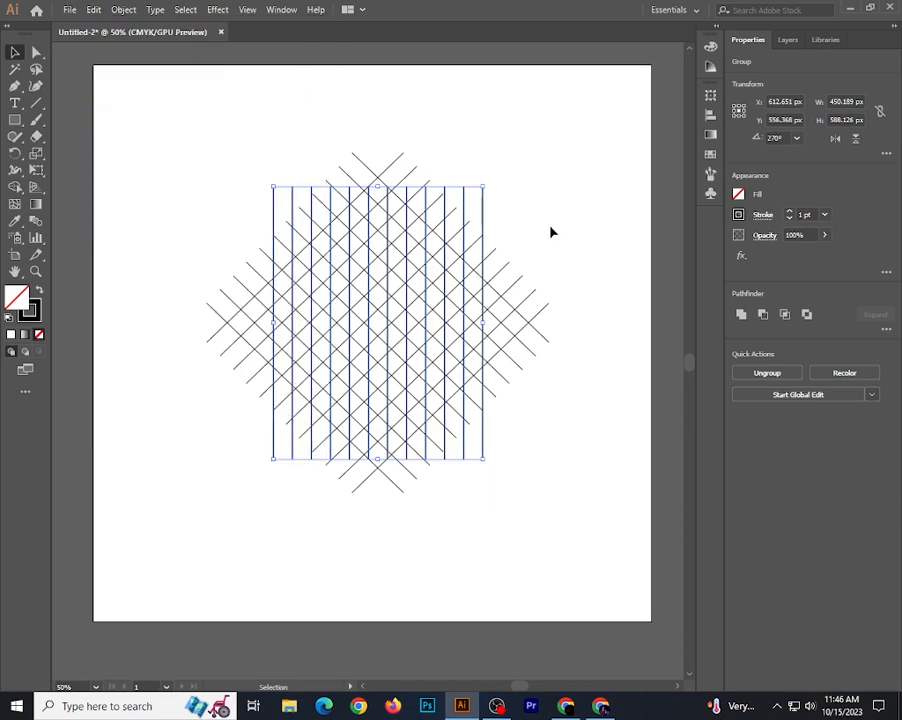
{"action": "left_click_drag", "start_coordinate": [484, 180], "coordinate": [588, 312]}
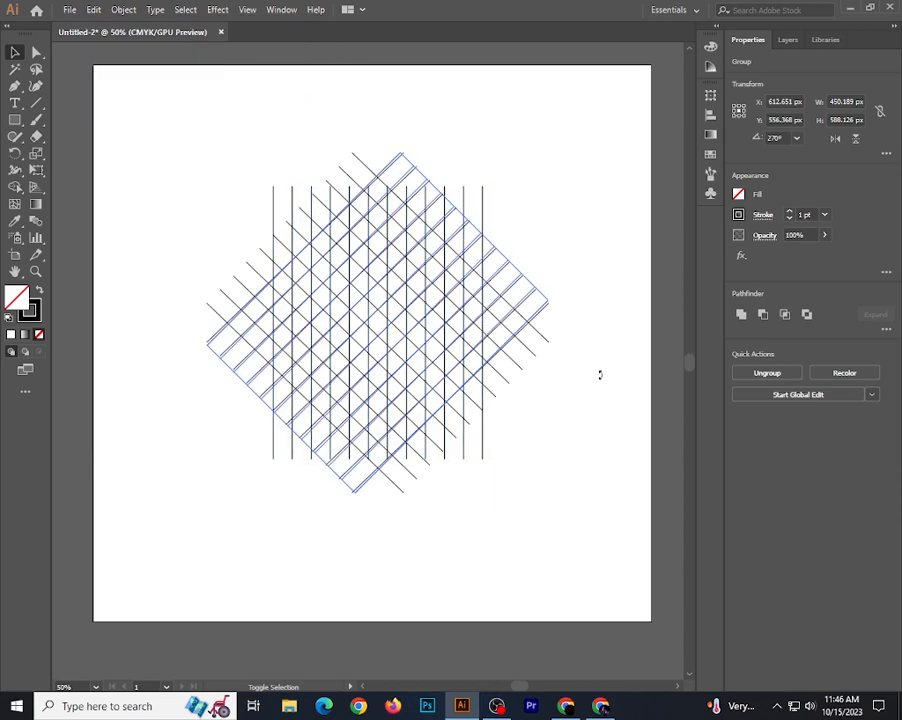
{"action": "left_click_drag", "start_coordinate": [600, 383], "coordinate": [602, 385]}
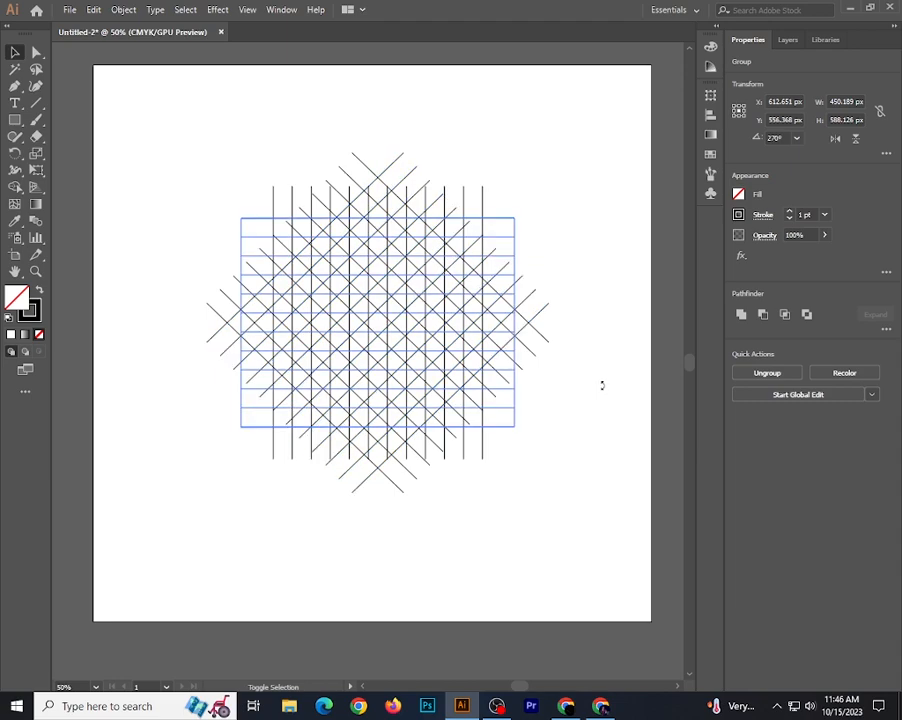
{"action": "left_click", "coordinate": [567, 238]}
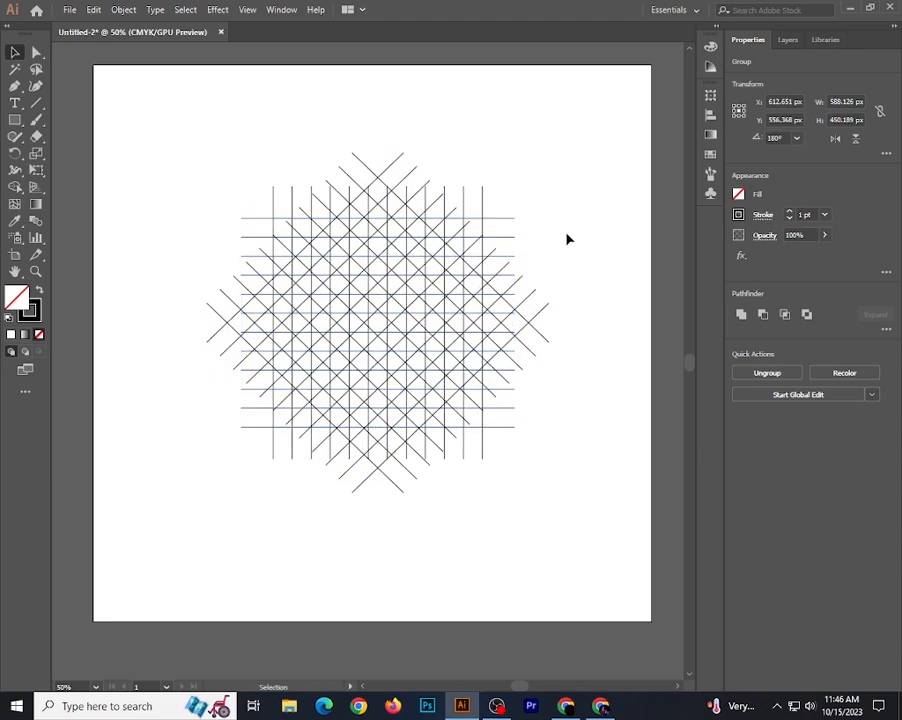
- Ungroup the diagonal lines that descend to the right and delete the outermost line on each side
{"action": "left_click", "coordinate": [540, 339]}
{"action": "left_click", "coordinate": [734, 375]}
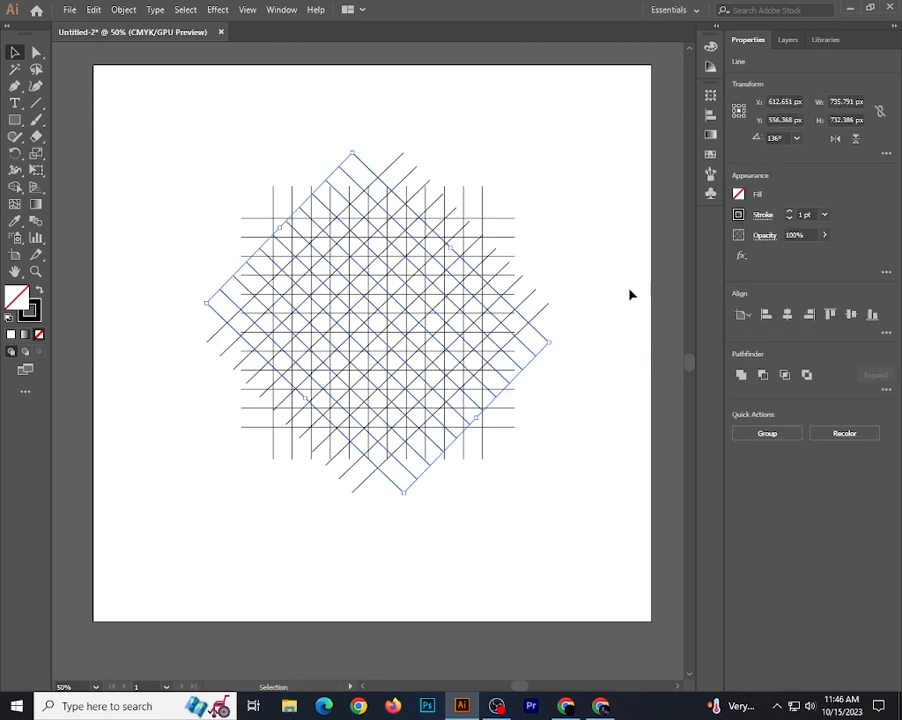
{"action": "left_click", "coordinate": [548, 340]}
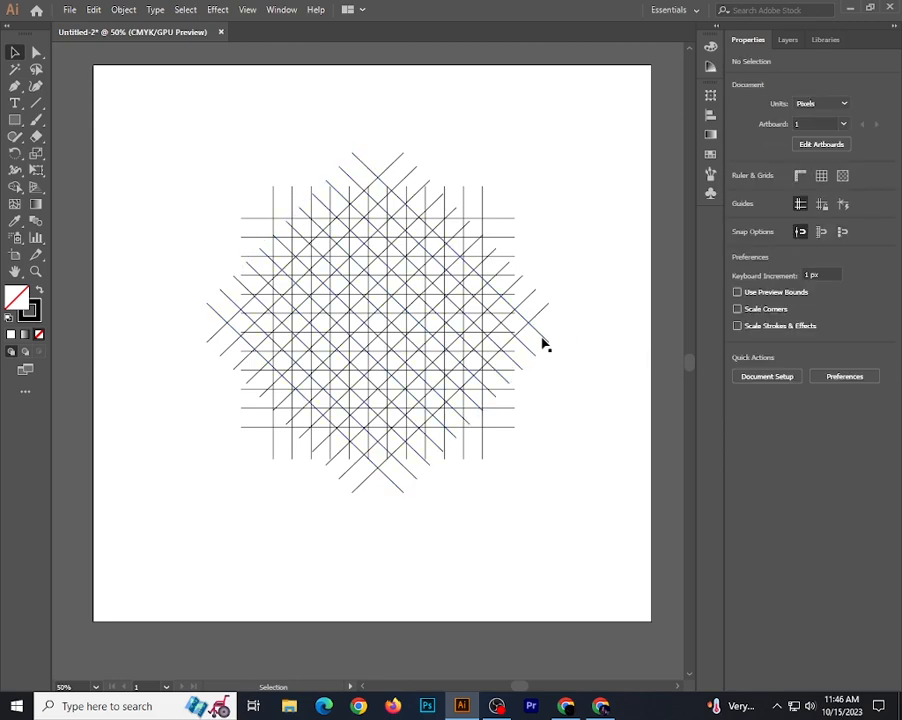
{"action": "left_click", "coordinate": [544, 339]}
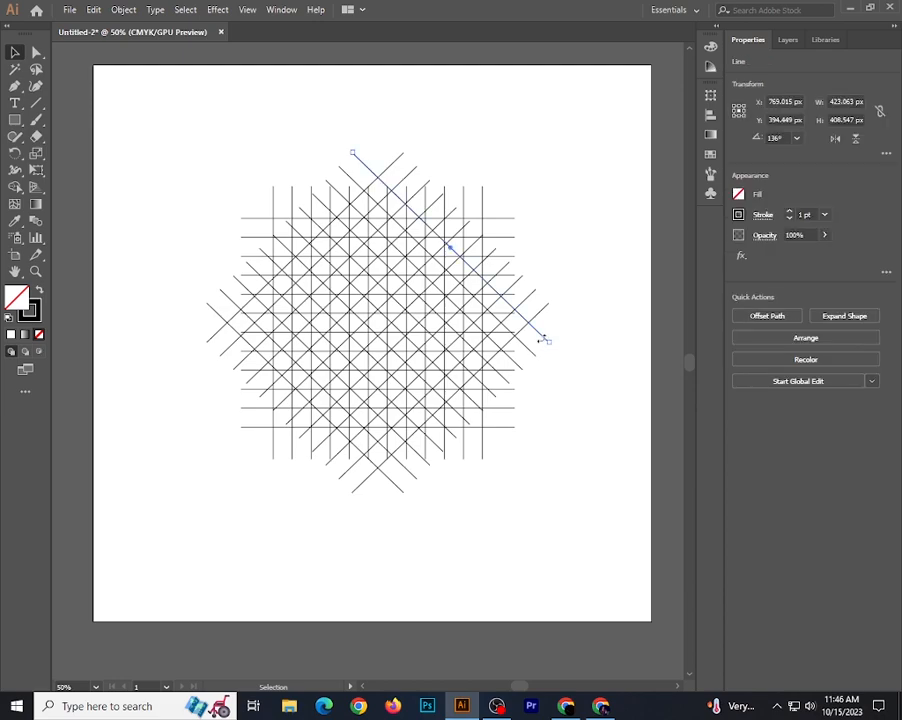
{"action": "key", "text": "Delete"}
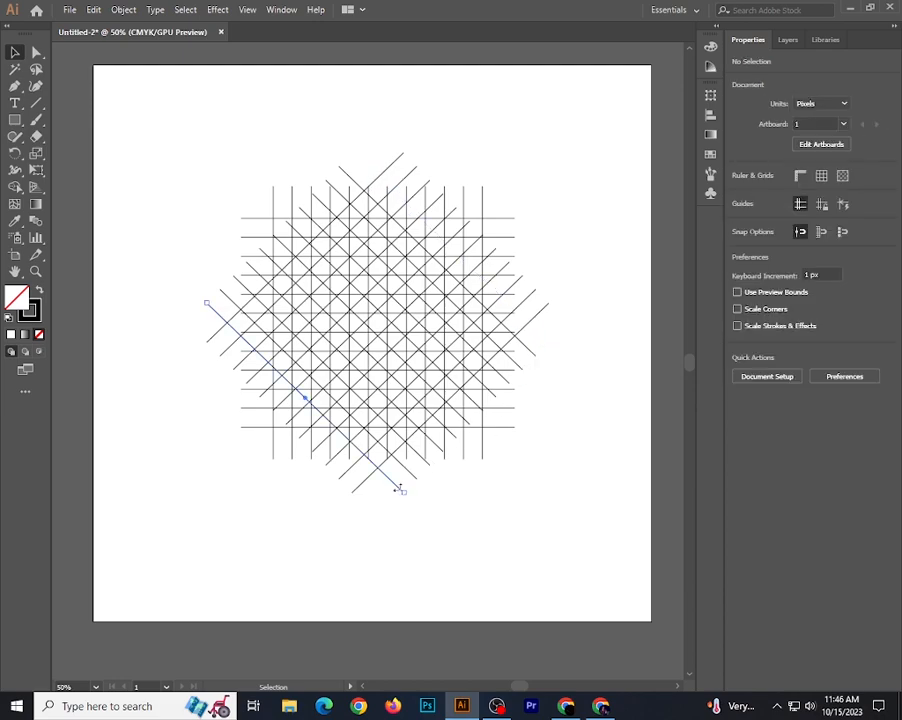
- Ungroup the diagonal lines that rise to the right and delete the outermost line on each side
{"action": "left_click", "coordinate": [383, 177]}
{"action": "left_click", "coordinate": [755, 374]}
{"action": "left_click", "coordinate": [598, 296]}
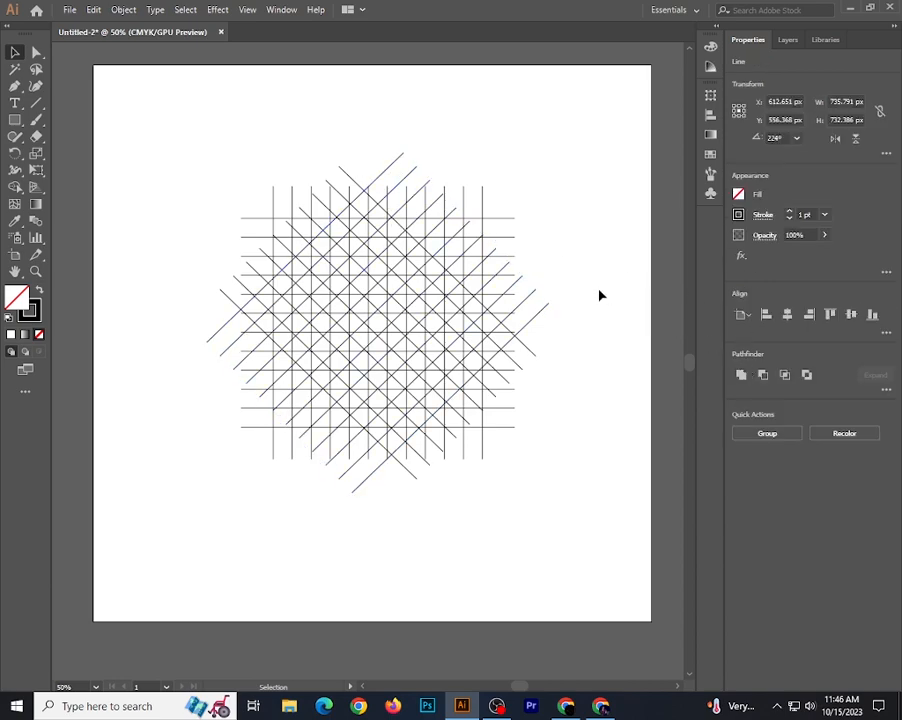
{"action": "left_click", "coordinate": [539, 317]}
{"action": "key", "text": "Delete"}
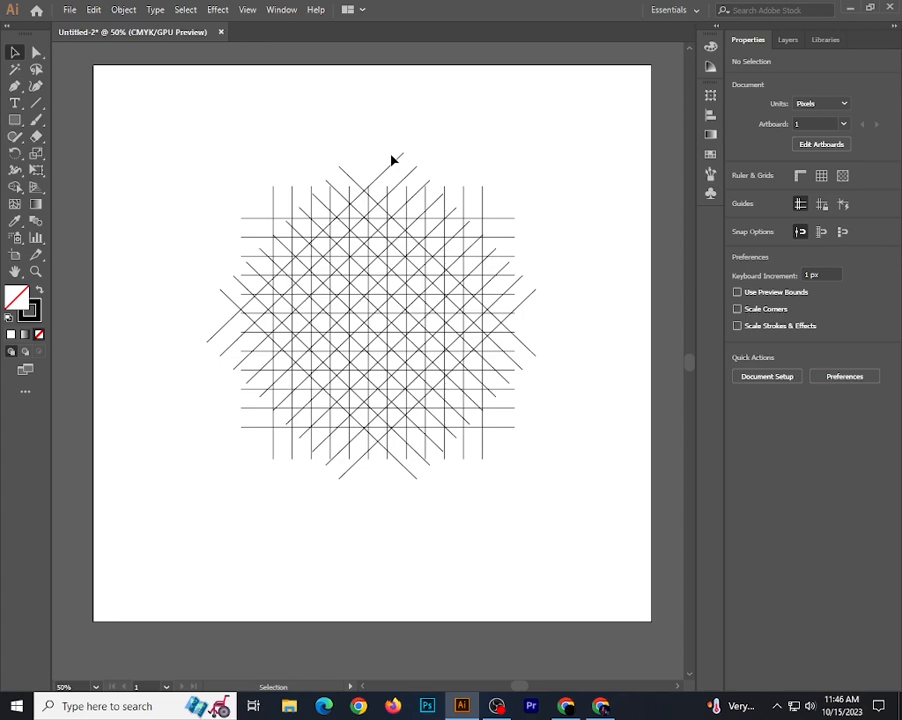
{"action": "key", "text": "Delete"}
- Select the whole line grid for the Shape Builder and swap to a black fill with no stroke
{"action": "left_click_drag", "start_coordinate": [176, 156], "coordinate": [544, 511]}
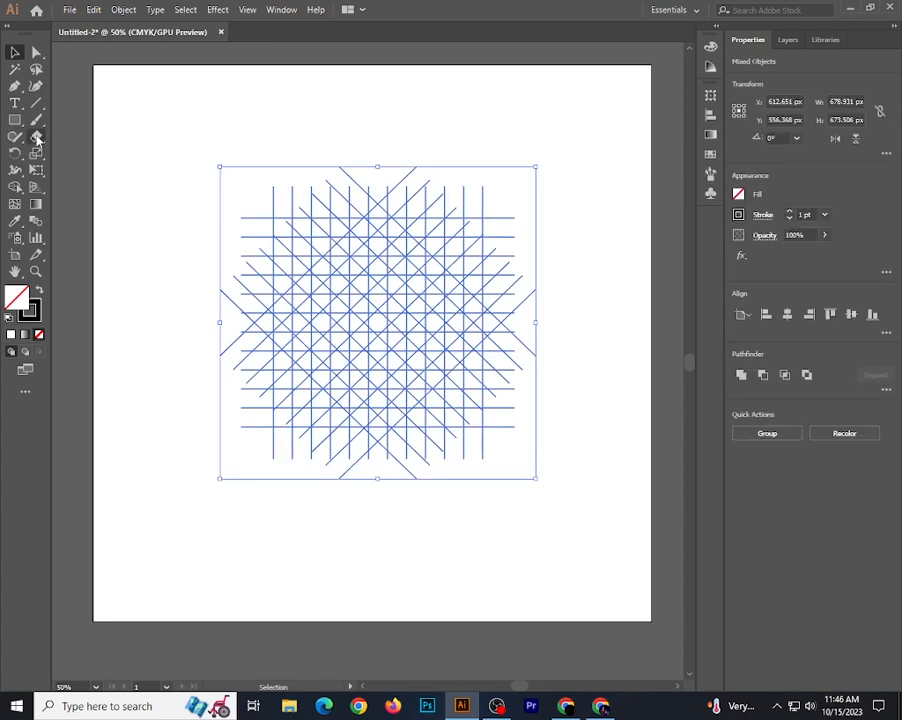
{"action": "left_click", "coordinate": [14, 187]}
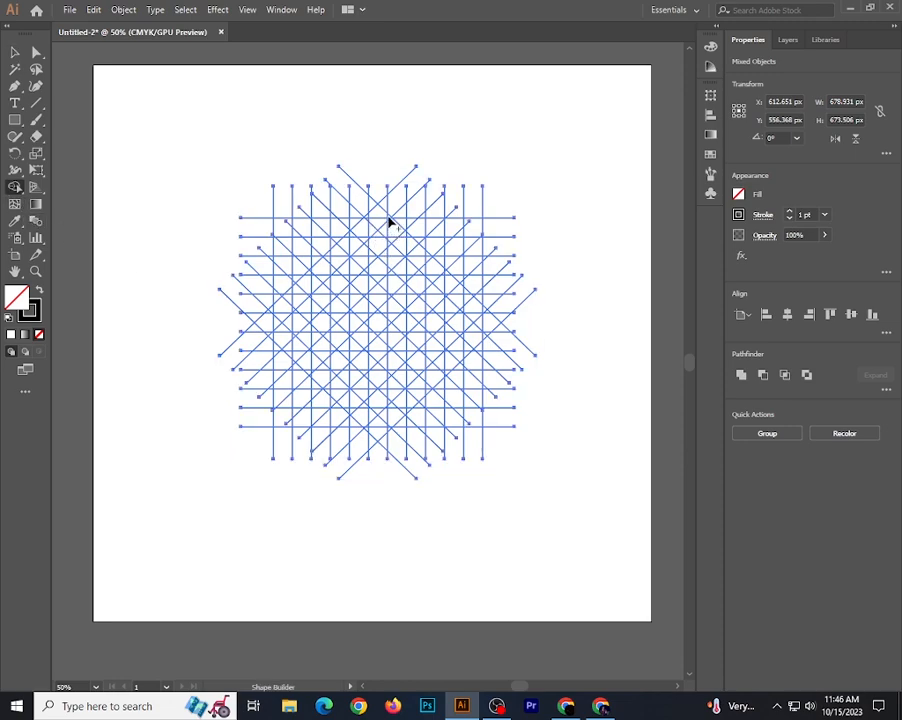
{"action": "mouse_move", "coordinate": [395, 235]}
{"action": "left_mouse_down"}
{"action": "mouse_move", "coordinate": [393, 412]}
{"action": "mouse_move", "coordinate": [393, 393]}
{"action": "mouse_move", "coordinate": [396, 406]}
{"action": "mouse_move", "coordinate": [433, 377]}
{"action": "mouse_move", "coordinate": [428, 304]}
{"action": "left_mouse_up"}
{"action": "key", "text": "shift+x"}
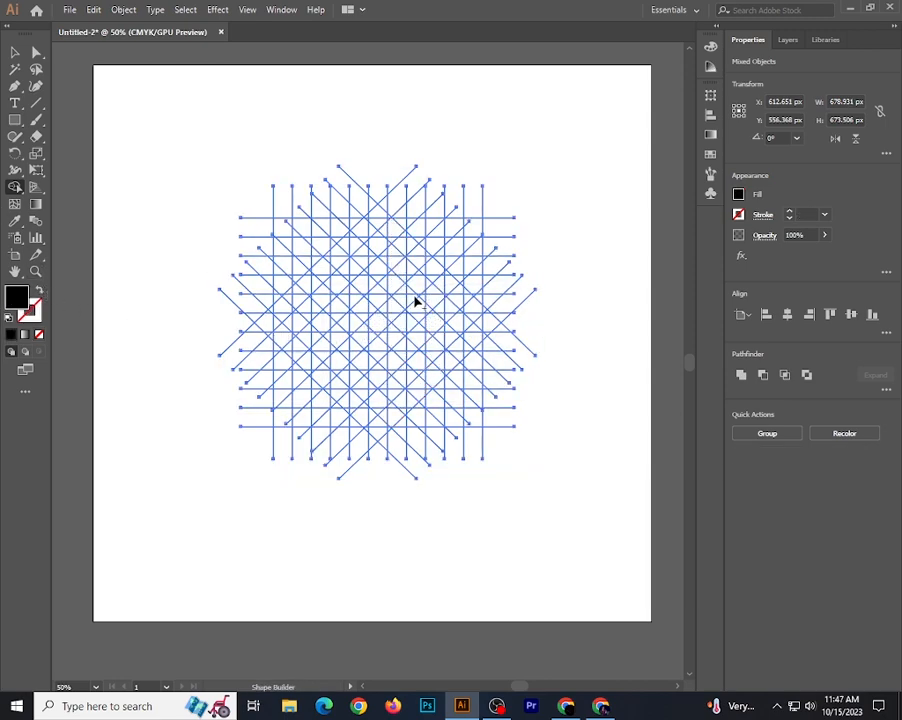
- Merge grid cells with the Shape Builder into the right half's tall vertical bar and lower diagonal, undoing the misdrawn short upright
{"action": "mouse_move", "coordinate": [392, 228]}
{"action": "left_mouse_down"}
{"action": "mouse_move", "coordinate": [395, 263]}
{"action": "mouse_move", "coordinate": [398, 238]}
{"action": "mouse_move", "coordinate": [397, 411]}
{"action": "mouse_move", "coordinate": [438, 375]}
{"action": "mouse_move", "coordinate": [436, 304]}
{"action": "left_mouse_up"}
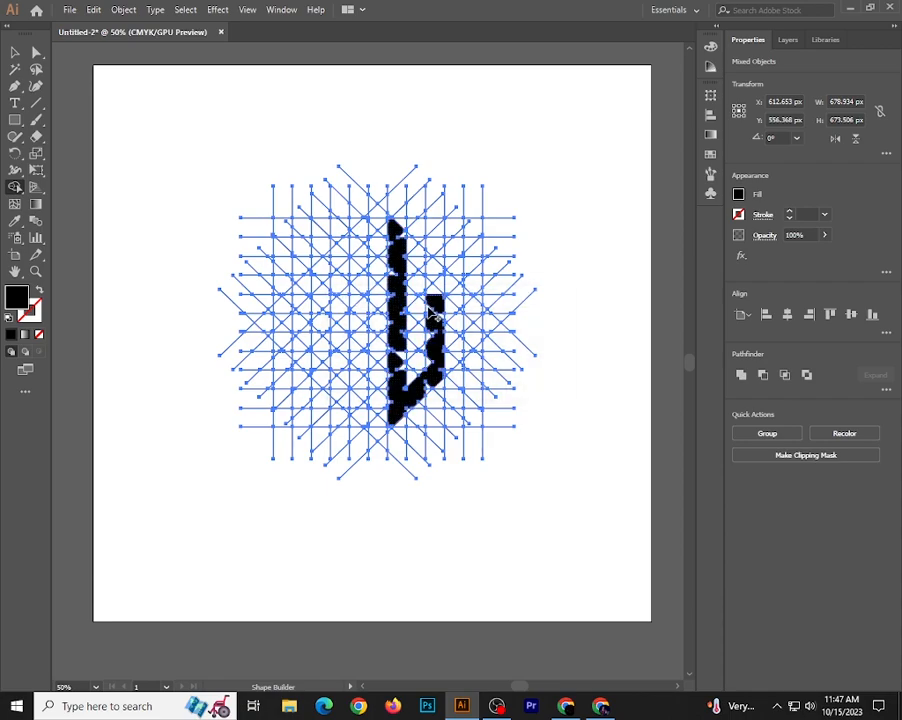
{"action": "key", "text": "ctrl"}
{"action": "key", "text": "ctrl+z"}
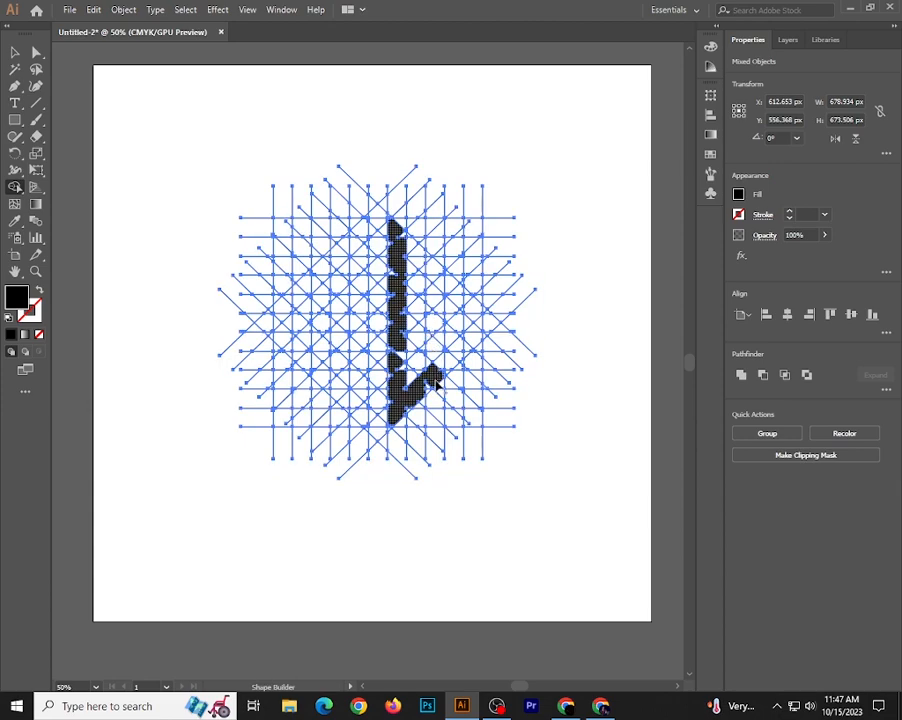
- Merge grid cells into the left half's vertical bars, diagonals and pointed tip, and the right half's short upright and diagonal arm
{"action": "mouse_move", "coordinate": [434, 380]}
{"action": "left_mouse_down"}
{"action": "mouse_move", "coordinate": [432, 321]}
{"action": "mouse_move", "coordinate": [463, 350]}
{"action": "mouse_move", "coordinate": [486, 315]}
{"action": "mouse_move", "coordinate": [402, 237]}
{"action": "mouse_move", "coordinate": [359, 245]}
{"action": "mouse_move", "coordinate": [360, 410]}
{"action": "left_mouse_up"}
{"action": "mouse_move", "coordinate": [350, 235]}
{"action": "left_mouse_down"}
{"action": "mouse_move", "coordinate": [320, 282]}
{"action": "mouse_move", "coordinate": [320, 376]}
{"action": "left_mouse_up"}
{"action": "left_click_drag", "start_coordinate": [264, 318], "coordinate": [320, 377]}
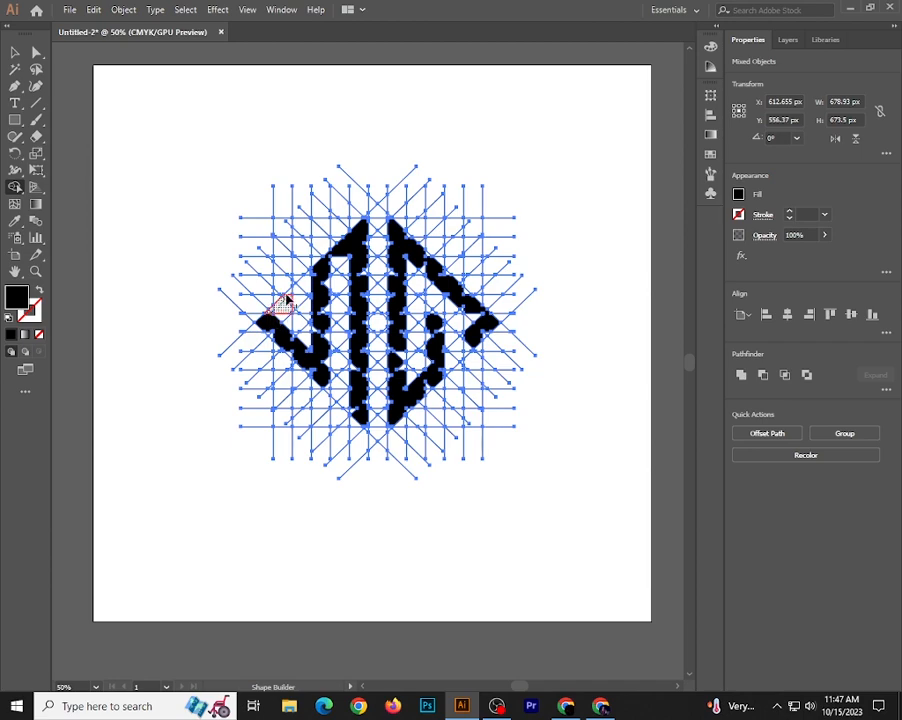
{"action": "left_click_drag", "start_coordinate": [285, 303], "coordinate": [275, 326]}
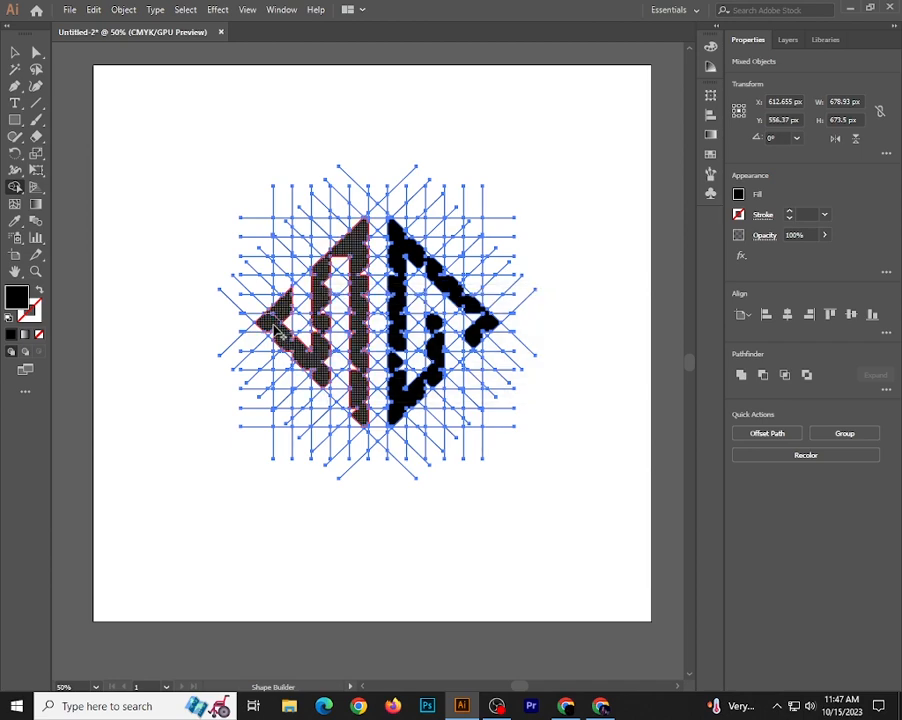
- Join the two halves with a central horizontal crossbar and merge the leftover cells along the left half's outer bars and diagonals
{"action": "key", "text": "ctrl+plus"}
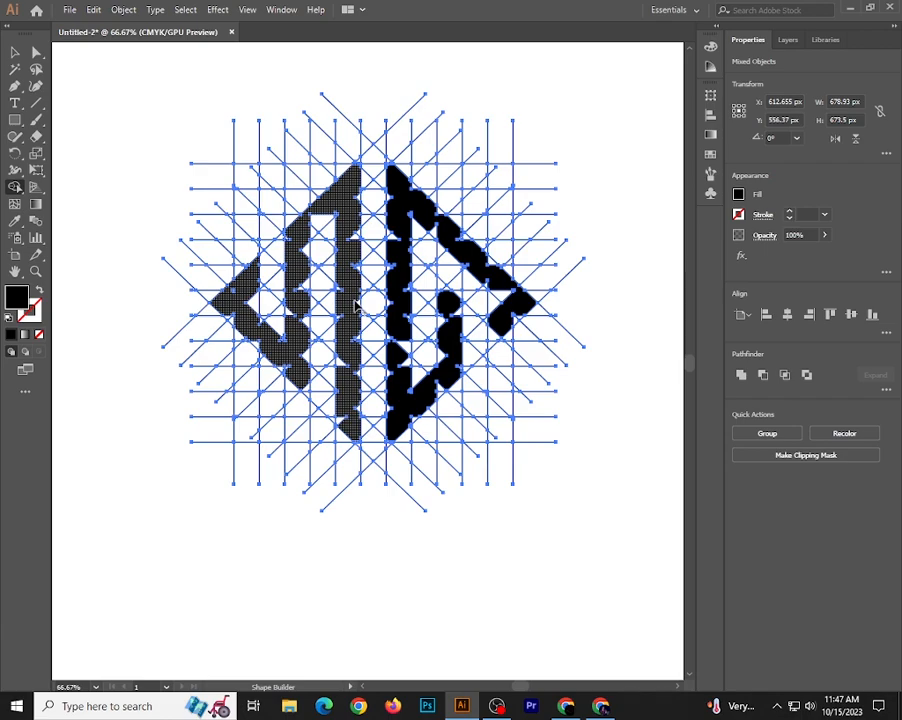
{"action": "left_click_drag", "start_coordinate": [355, 305], "coordinate": [395, 312]}
{"action": "scroll", "coordinate": [278, 228], "scroll_direction": "up", "scroll_amount": 2}
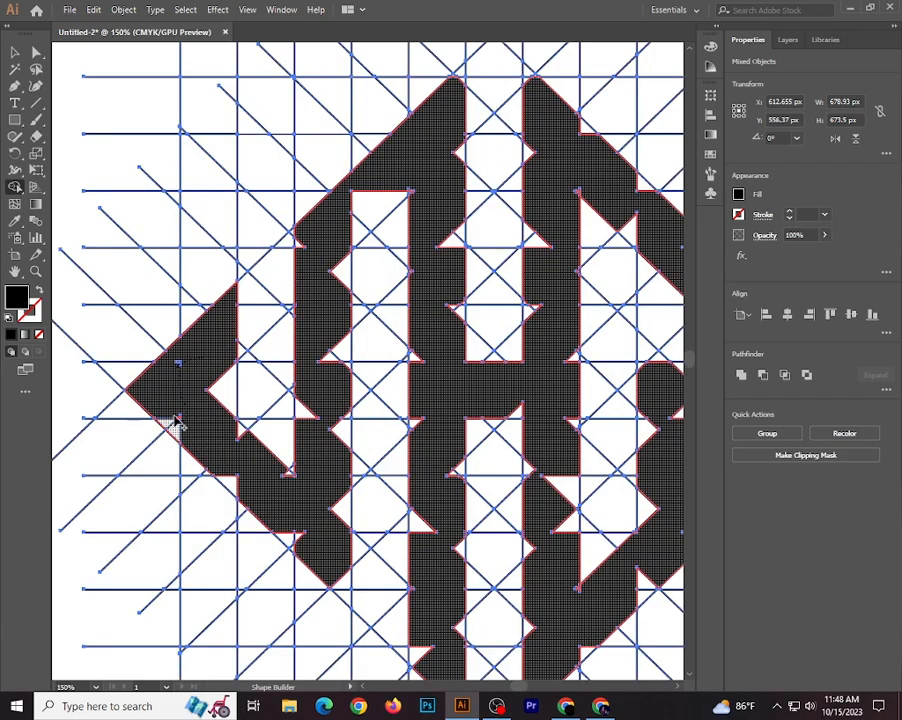
{"action": "left_click_drag", "start_coordinate": [344, 512], "coordinate": [335, 500]}
{"action": "mouse_move", "coordinate": [342, 430]}
{"action": "left_mouse_down"}
{"action": "mouse_move", "coordinate": [312, 423]}
{"action": "mouse_move", "coordinate": [306, 241]}
{"action": "mouse_move", "coordinate": [280, 202]}
{"action": "left_mouse_up"}
{"action": "mouse_move", "coordinate": [325, 180]}
{"action": "left_mouse_down"}
{"action": "mouse_move", "coordinate": [378, 153]}
{"action": "mouse_move", "coordinate": [424, 108]}
{"action": "left_mouse_up"}
{"action": "scroll", "coordinate": [427, 82], "scroll_direction": "up", "scroll_amount": 1}
{"action": "left_click_drag", "start_coordinate": [428, 79], "coordinate": [421, 101]}
- Merge the leftover cells along the left half's tall inner vertical bar down to its pointed lower end
{"action": "scroll", "coordinate": [414, 144], "scroll_direction": "down", "scroll_amount": 3}
{"action": "scroll", "coordinate": [400, 230], "scroll_direction": "down", "scroll_amount": 3}
{"action": "scroll", "coordinate": [400, 230], "scroll_direction": "up", "scroll_amount": 3}
{"action": "scroll", "coordinate": [400, 300], "scroll_direction": "up", "scroll_amount": 2}
{"action": "left_click_drag", "start_coordinate": [370, 292], "coordinate": [405, 495]}
{"action": "scroll", "coordinate": [380, 420], "scroll_direction": "up", "scroll_amount": 3}
{"action": "scroll", "coordinate": [426, 578], "scroll_direction": "down", "scroll_amount": 3}
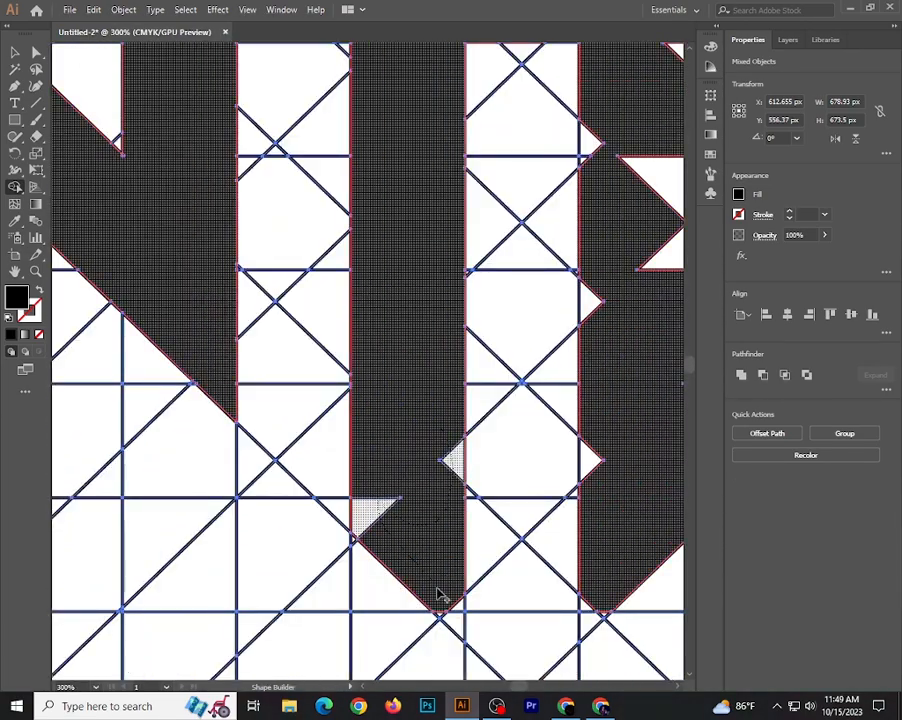
- Merge the leftover cells along the right half's tall vertical bar and its lower diagonal
{"action": "scroll", "coordinate": [458, 518], "scroll_direction": "up", "scroll_amount": 1}
{"action": "mouse_move", "coordinate": [458, 518]}
{"action": "left_mouse_down"}
{"action": "mouse_move", "coordinate": [595, 360]}
{"action": "mouse_move", "coordinate": [467, 334]}
{"action": "mouse_move", "coordinate": [551, 325]}
{"action": "mouse_move", "coordinate": [455, 311]}
{"action": "mouse_move", "coordinate": [297, 196]}
{"action": "mouse_move", "coordinate": [387, 80]}
{"action": "mouse_move", "coordinate": [467, 343]}
{"action": "mouse_move", "coordinate": [437, 323]}
{"action": "left_mouse_up"}
{"action": "scroll", "coordinate": [450, 310], "scroll_direction": "down", "scroll_amount": 4}
{"action": "scroll", "coordinate": [437, 323], "scroll_direction": "up", "scroll_amount": 2}
{"action": "scroll", "coordinate": [268, 240], "scroll_direction": "up", "scroll_amount": 1}
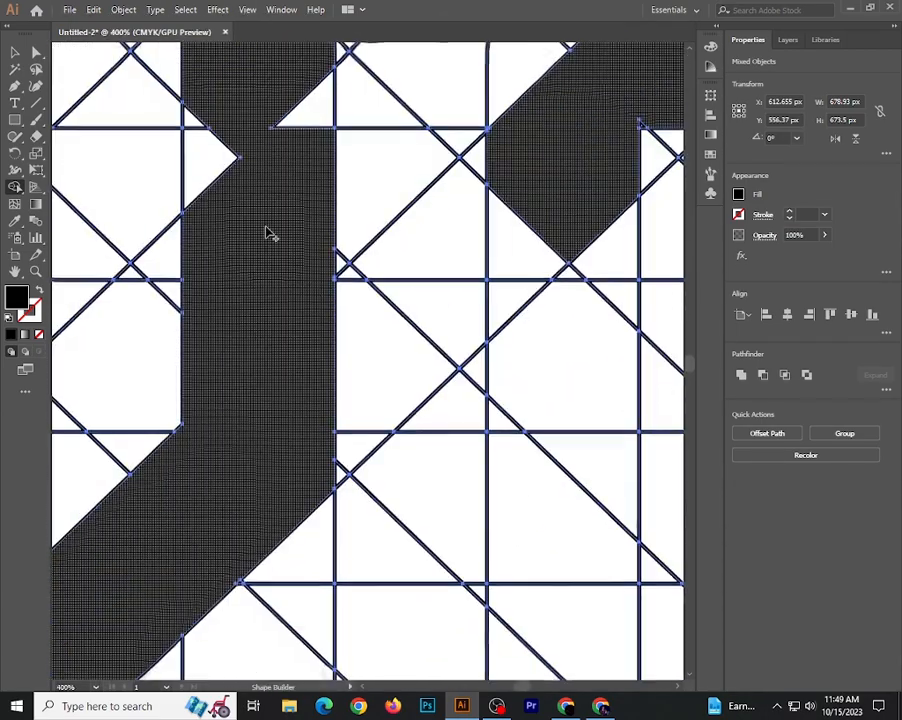
- Fill the remaining notches and small triangular gaps in the right half's short upright and adjoining bar
{"action": "left_click_drag", "start_coordinate": [205, 158], "coordinate": [316, 112]}
{"action": "scroll", "coordinate": [240, 245], "scroll_direction": "up", "scroll_amount": 3}
{"action": "left_click_drag", "start_coordinate": [215, 262], "coordinate": [239, 338]}
{"action": "scroll", "coordinate": [239, 340], "scroll_direction": "down", "scroll_amount": 2}
{"action": "scroll", "coordinate": [287, 231], "scroll_direction": "up", "scroll_amount": 5}
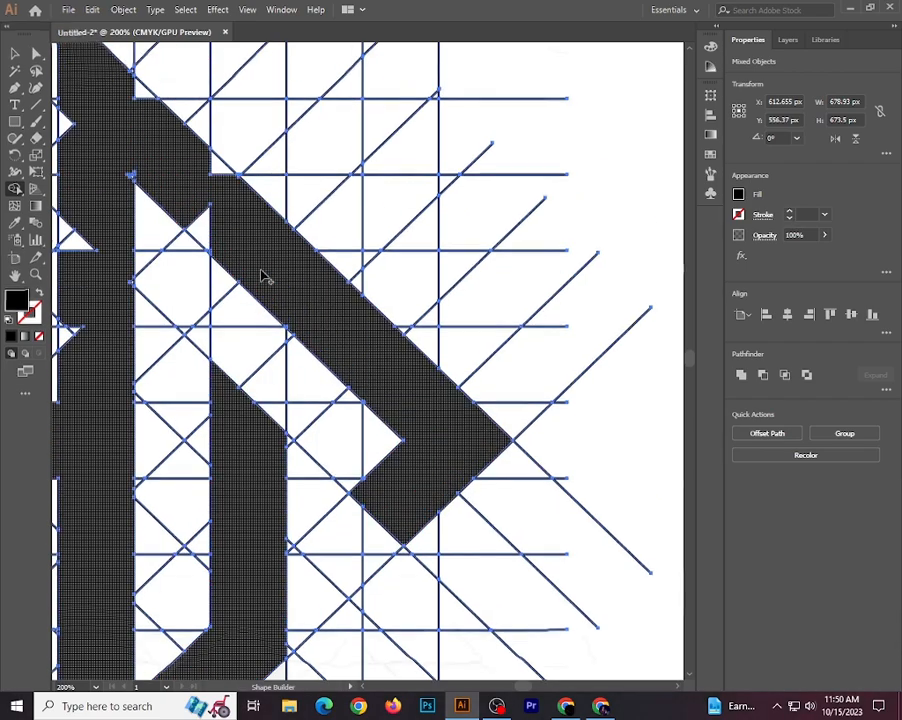
{"action": "scroll", "coordinate": [213, 568], "scroll_direction": "up", "scroll_amount": 3}
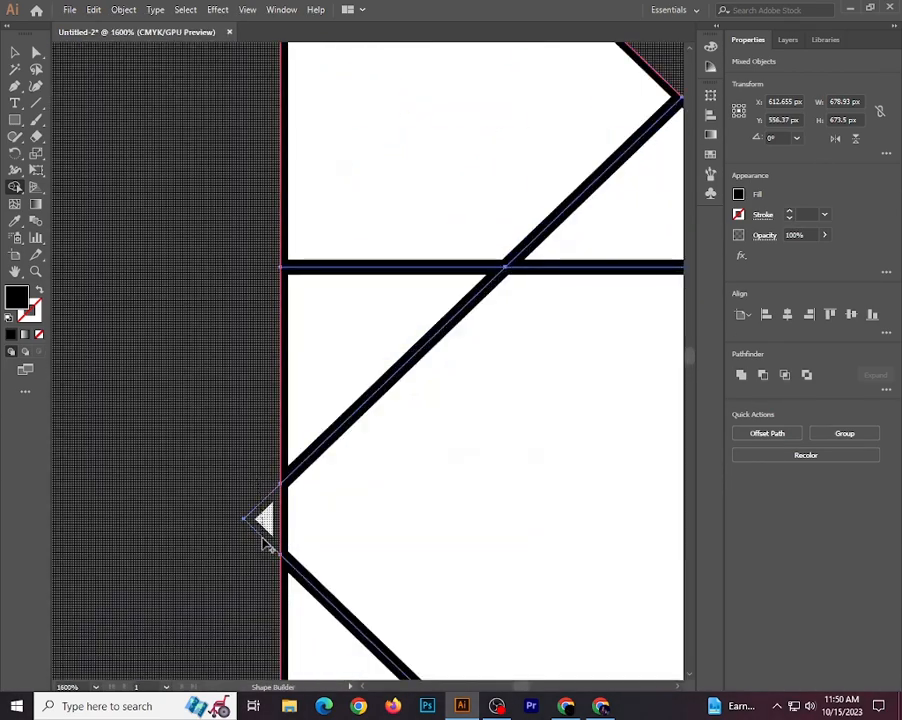
{"action": "scroll", "coordinate": [260, 520], "scroll_direction": "down", "scroll_amount": 6}
{"action": "scroll", "coordinate": [350, 466], "scroll_direction": "up", "scroll_amount": 3}
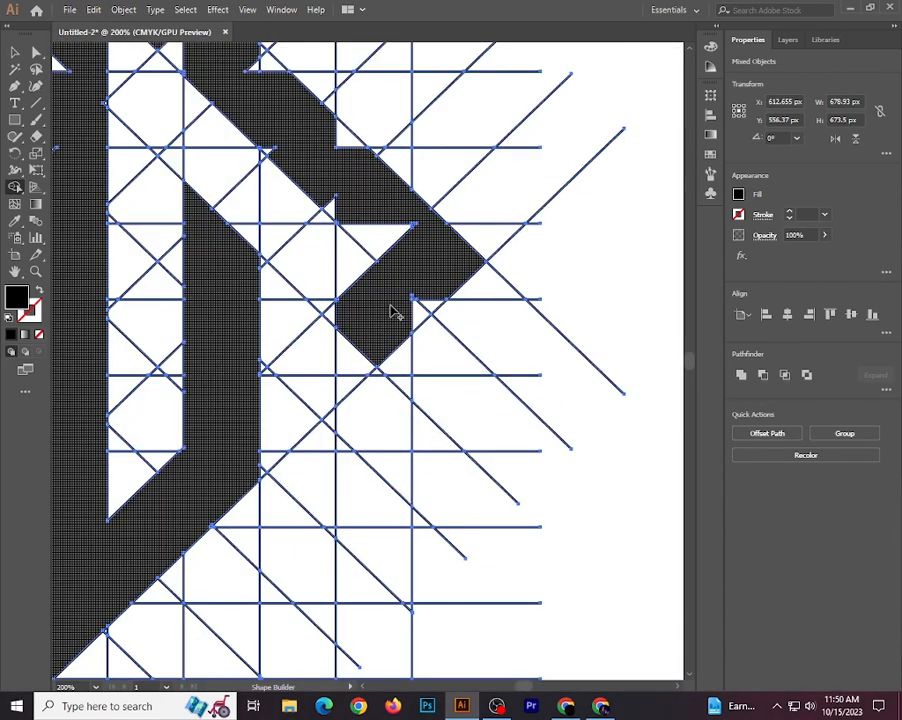
- Merge the leftover cells along the right half's long diagonal arm and extend its hooked tip to a vertical end
{"action": "scroll", "coordinate": [355, 305], "scroll_direction": "up", "scroll_amount": 1}
{"action": "mouse_move", "coordinate": [336, 116]}
{"action": "left_mouse_down"}
{"action": "mouse_move", "coordinate": [336, 368]}
{"action": "mouse_move", "coordinate": [584, 513]}
{"action": "left_mouse_up"}
{"action": "mouse_move", "coordinate": [332, 334]}
{"action": "left_mouse_down"}
{"action": "mouse_move", "coordinate": [347, 230]}
{"action": "mouse_move", "coordinate": [122, 163]}
{"action": "mouse_move", "coordinate": [135, 338]}
{"action": "left_mouse_up"}
{"action": "left_click_drag", "start_coordinate": [128, 395], "coordinate": [147, 457]}
{"action": "scroll", "coordinate": [147, 462], "scroll_direction": "up", "scroll_amount": 3}
{"action": "scroll", "coordinate": [234, 492], "scroll_direction": "down", "scroll_amount": 6}
{"action": "scroll", "coordinate": [410, 378], "scroll_direction": "up", "scroll_amount": 4}
{"action": "scroll", "coordinate": [352, 452], "scroll_direction": "down", "scroll_amount": 2}
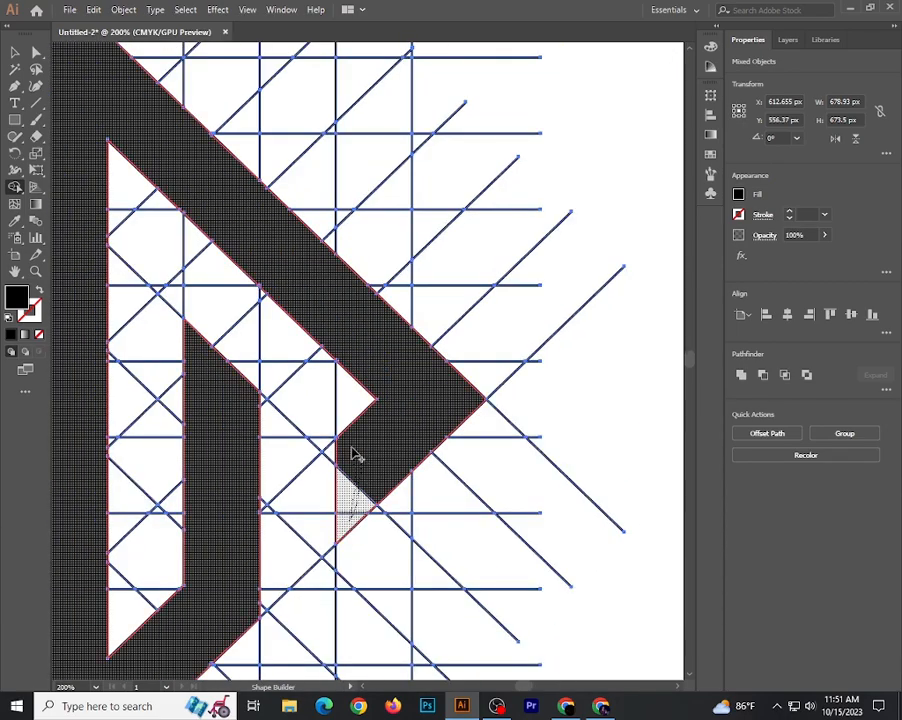
- Select all the leftover grid lines with the Magic Wand and delete them, leaving only the black mark
{"action": "scroll", "coordinate": [68, 520], "scroll_direction": "down", "scroll_amount": 3}
{"action": "left_click", "coordinate": [13, 52]}
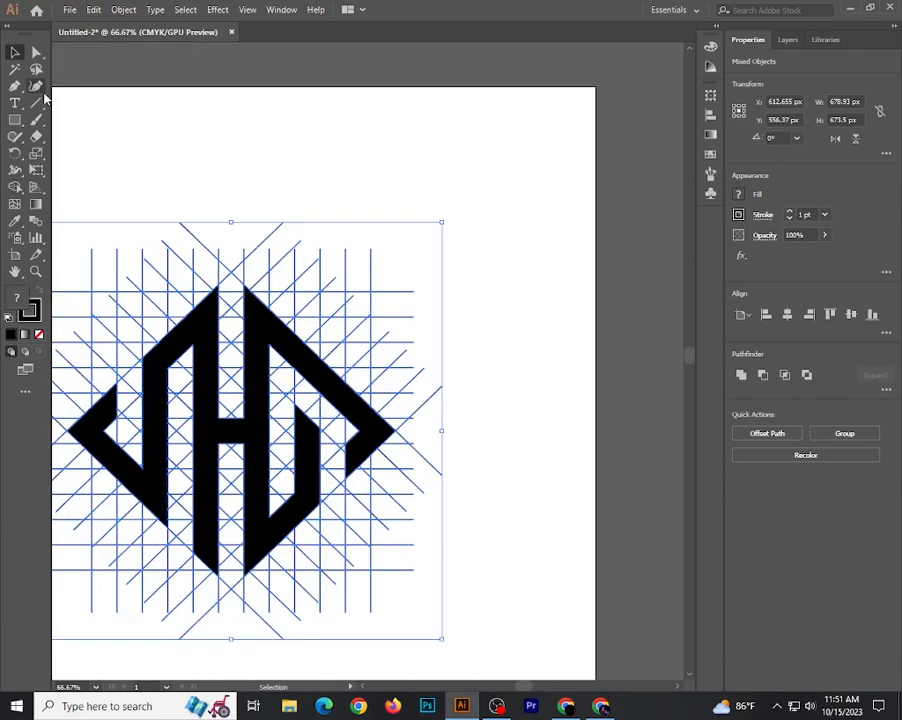
{"action": "left_click", "coordinate": [101, 115]}
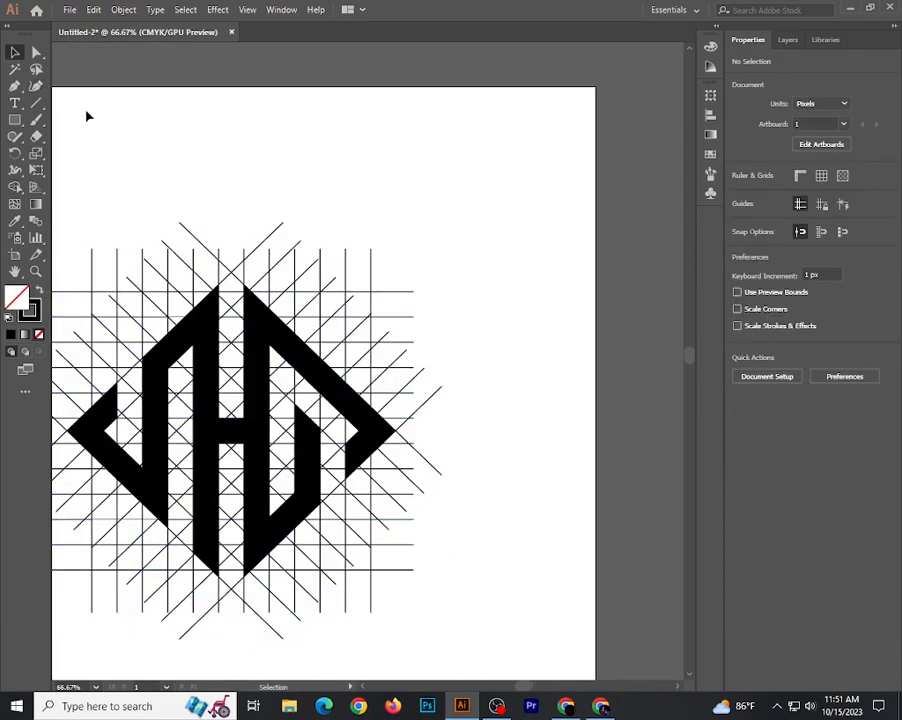
{"action": "left_click", "coordinate": [14, 70]}
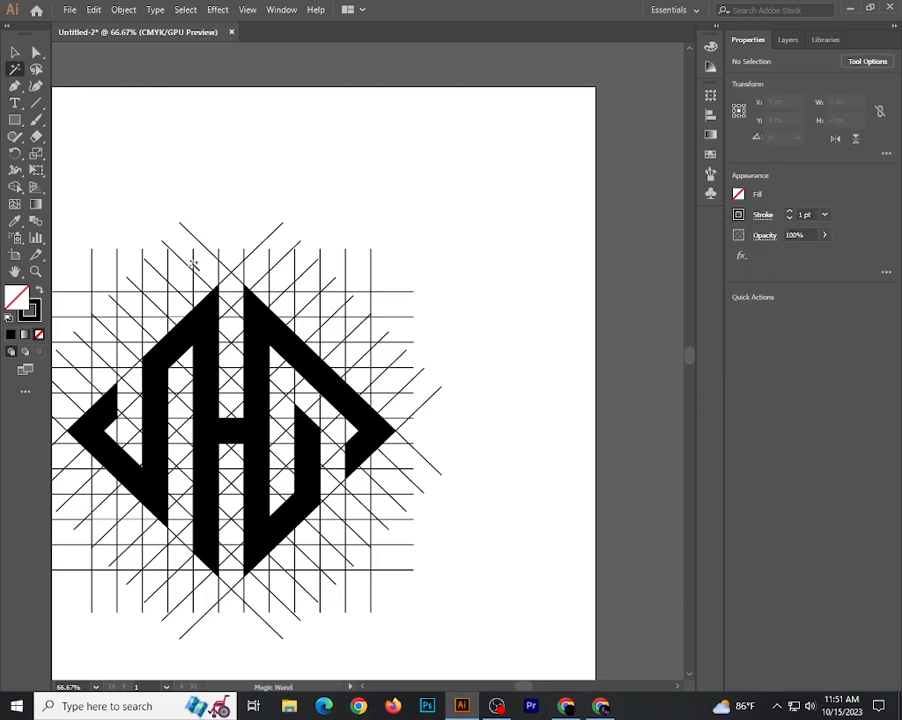
{"action": "left_click", "coordinate": [196, 267]}
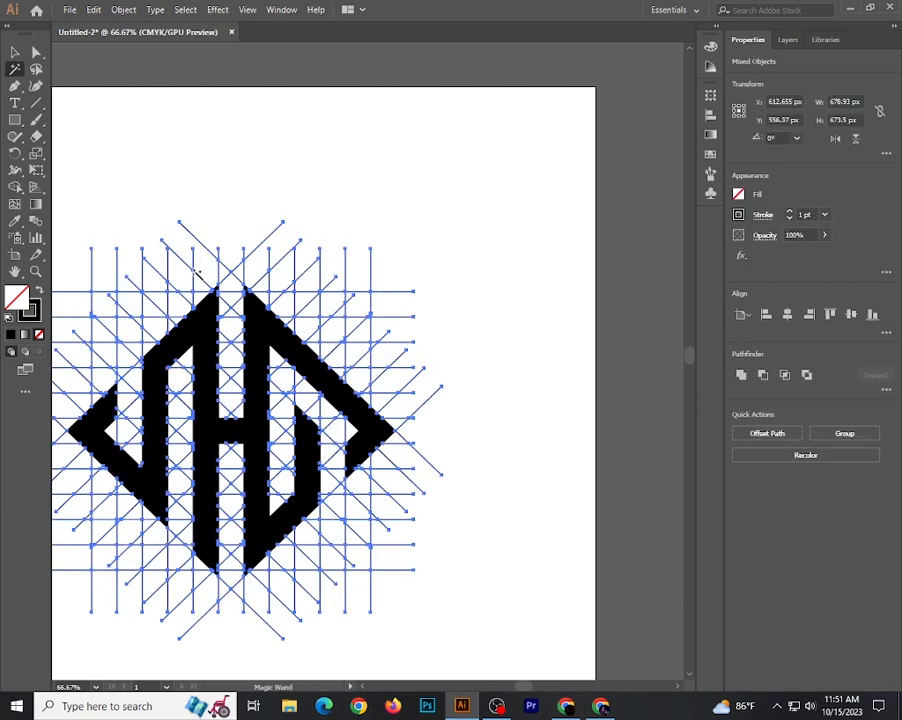
{"action": "key", "text": "Delete"}
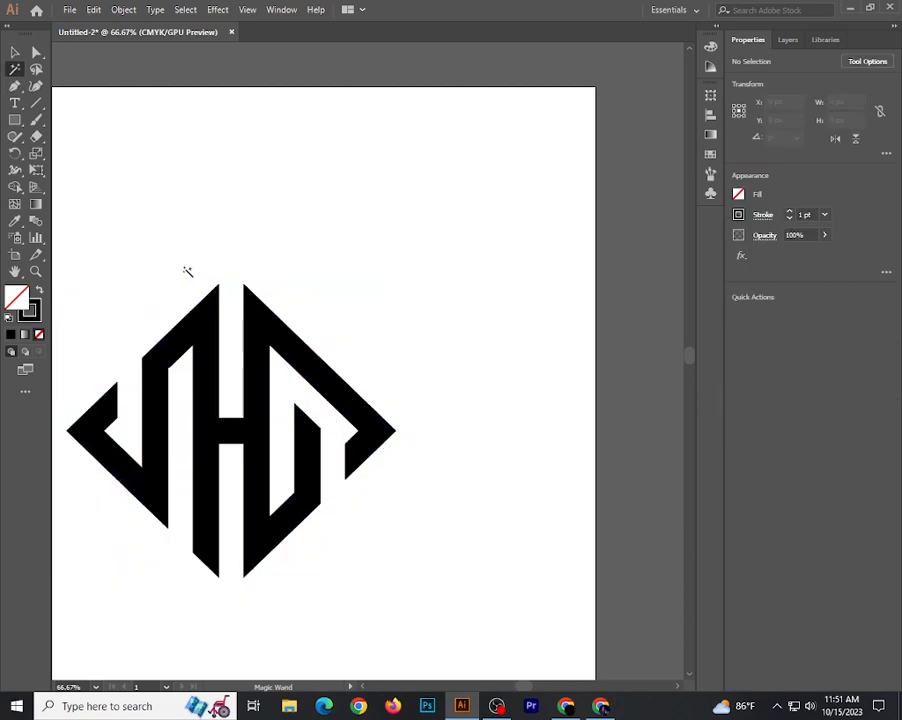
- Select the whole black logo mark on the artboard
{"action": "left_click", "coordinate": [13, 51]}
{"action": "scroll", "coordinate": [174, 336], "scroll_direction": "down", "scroll_amount": 2}
{"action": "left_click_drag", "start_coordinate": [181, 318], "coordinate": [324, 259]}
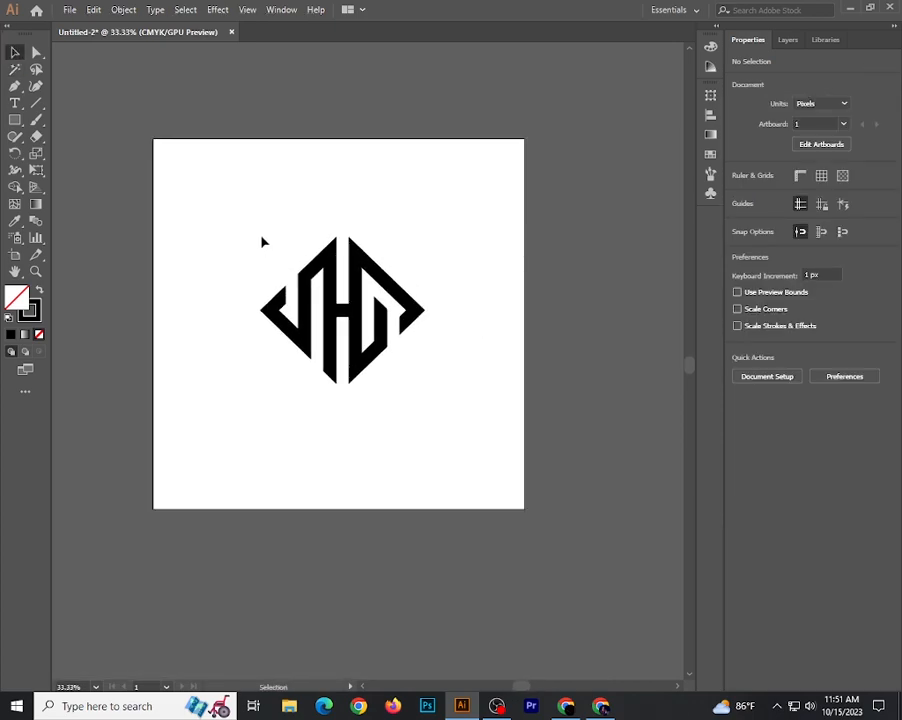
{"action": "left_click_drag", "start_coordinate": [245, 231], "coordinate": [456, 381]}
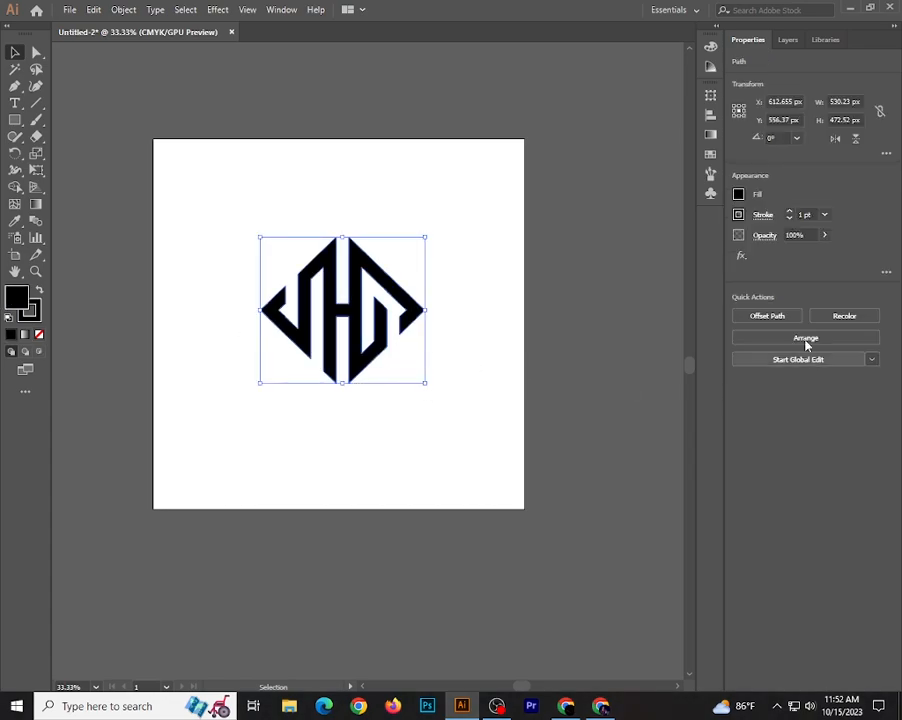
- Try to expand the fill and stroke of the logo mark
{"action": "left_click", "coordinate": [123, 10]}
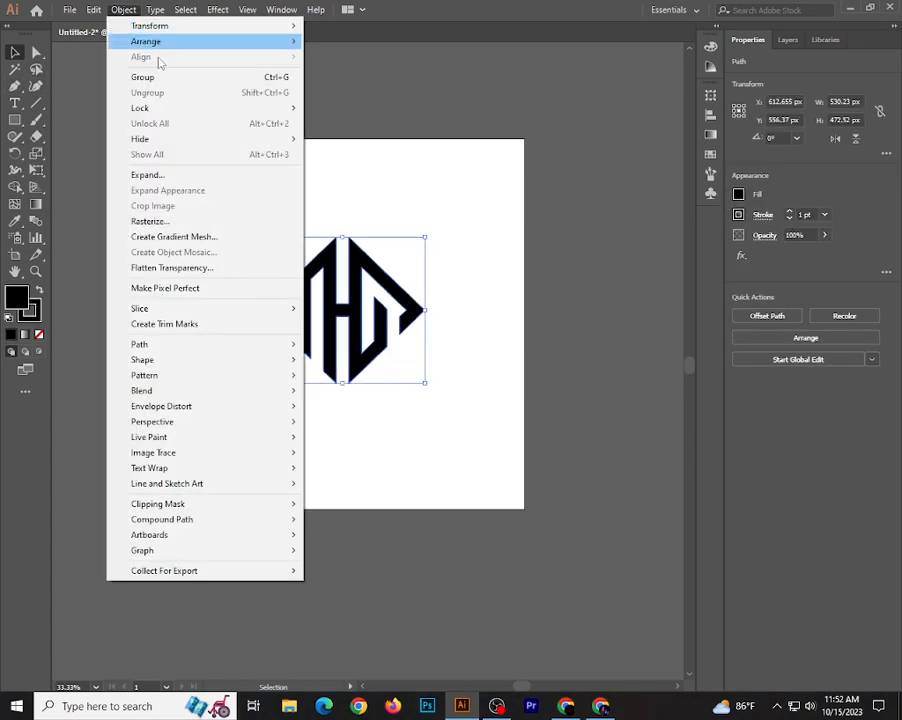
{"action": "left_click", "coordinate": [172, 174]}
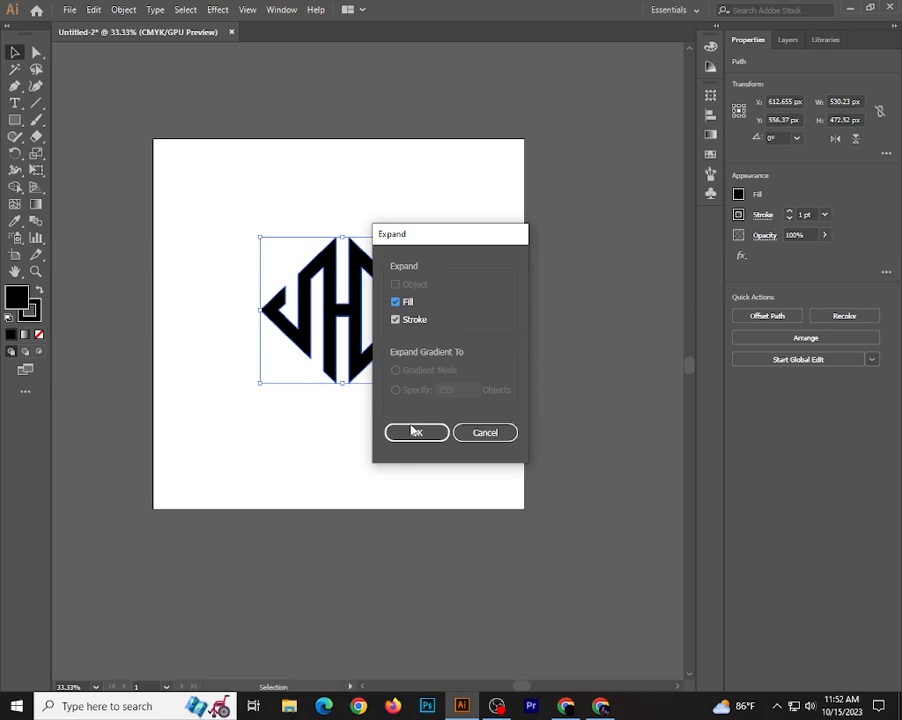
{"action": "left_click", "coordinate": [416, 432]}
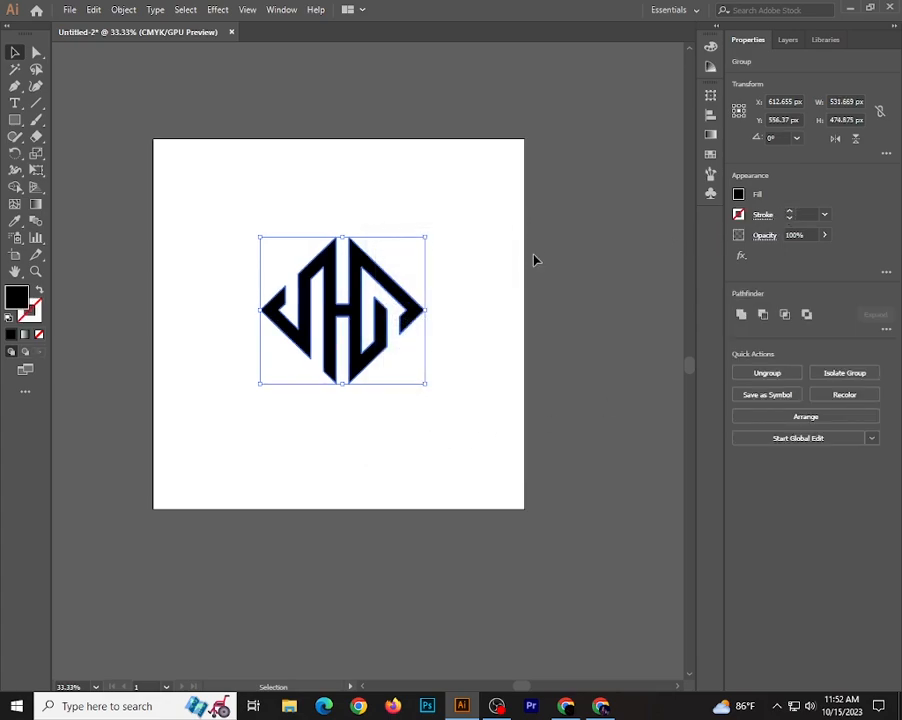
{"action": "key", "text": "ctrl+shift+g"}
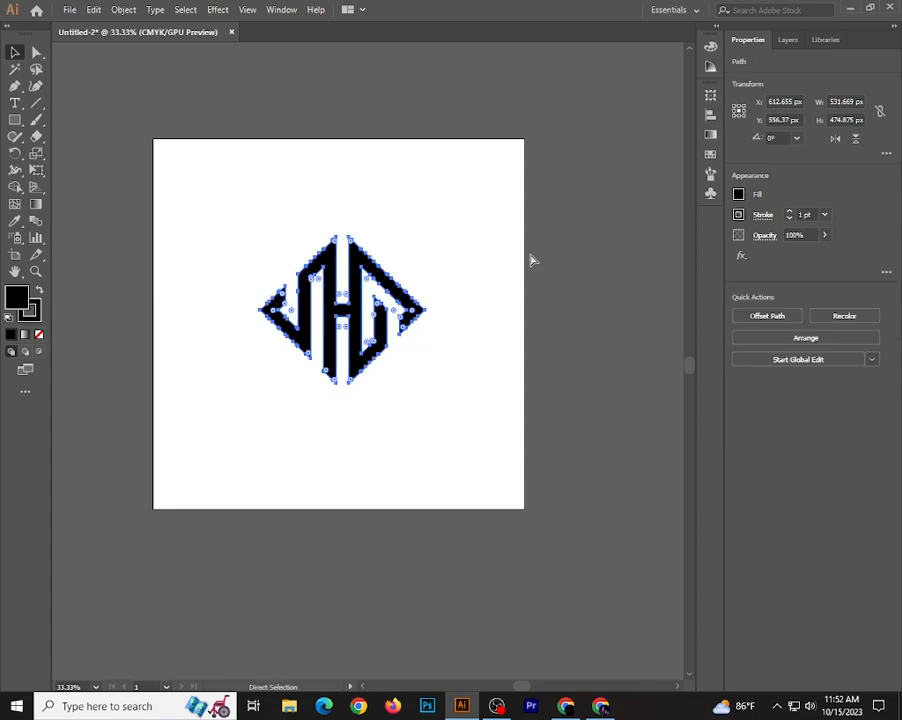
- Increase the logo mark's stroke weight to 14 pt
{"action": "left_click", "coordinate": [790, 212]}
{"action": "left_click", "coordinate": [790, 212]}
{"action": "left_click", "coordinate": [791, 213]}
{"action": "left_click", "coordinate": [791, 213]}
{"action": "left_click", "coordinate": [791, 213]}
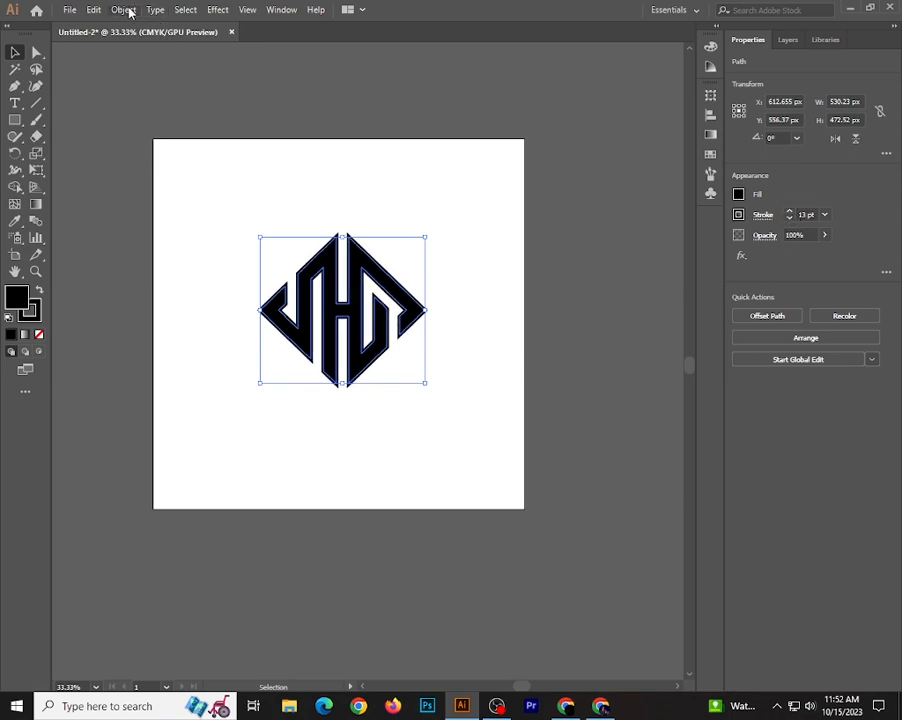
{"action": "left_click", "coordinate": [791, 213]}
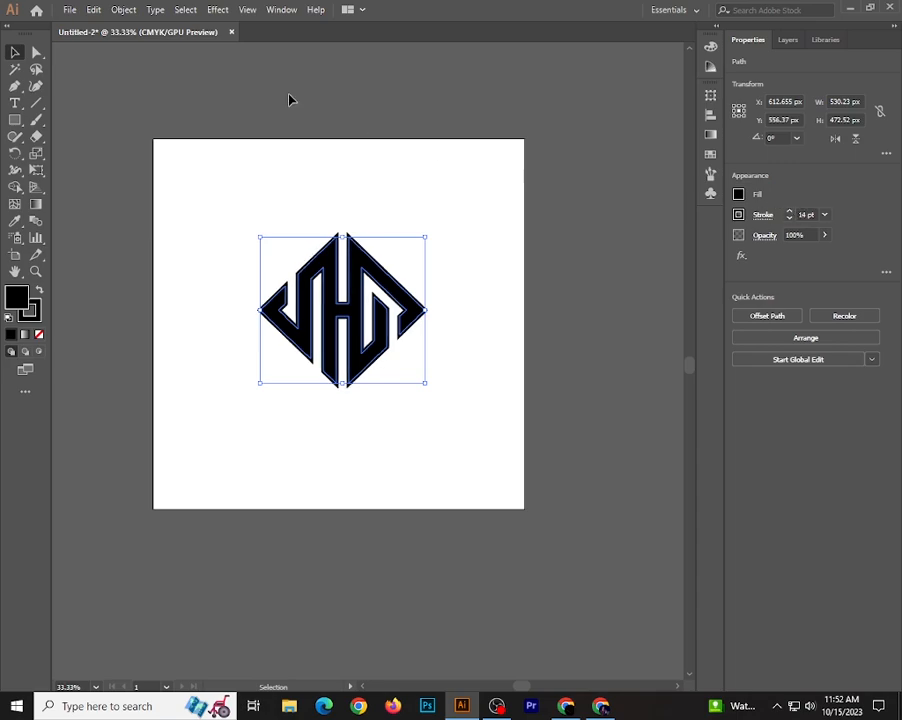
- Expand the logo mark's fill and stroke and unite the resulting pieces into one shape
{"action": "left_click", "coordinate": [122, 10]}
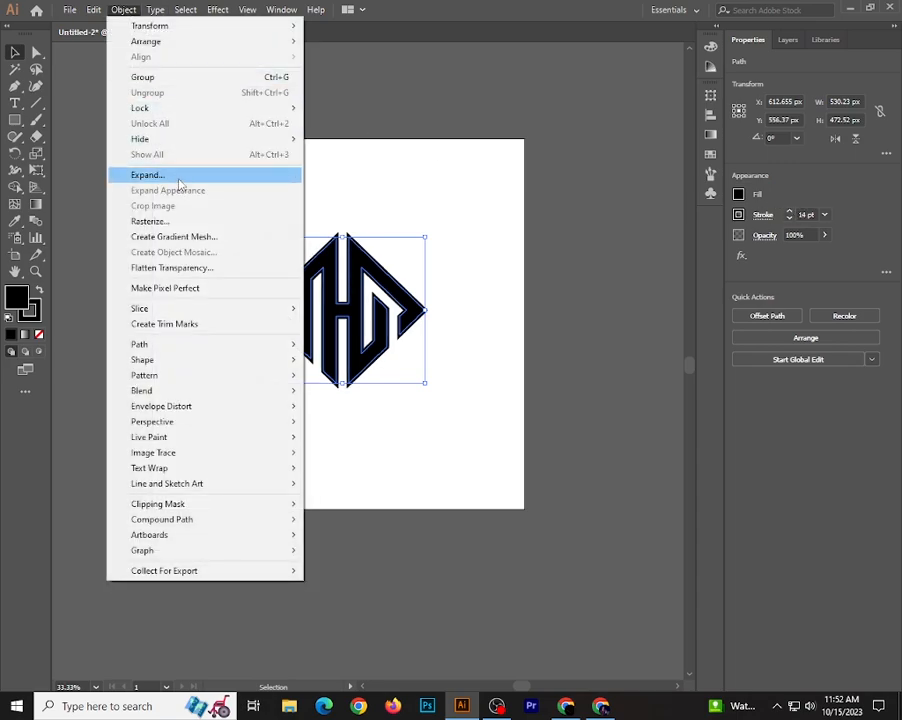
{"action": "left_click", "coordinate": [179, 179]}
{"action": "left_click", "coordinate": [409, 434]}
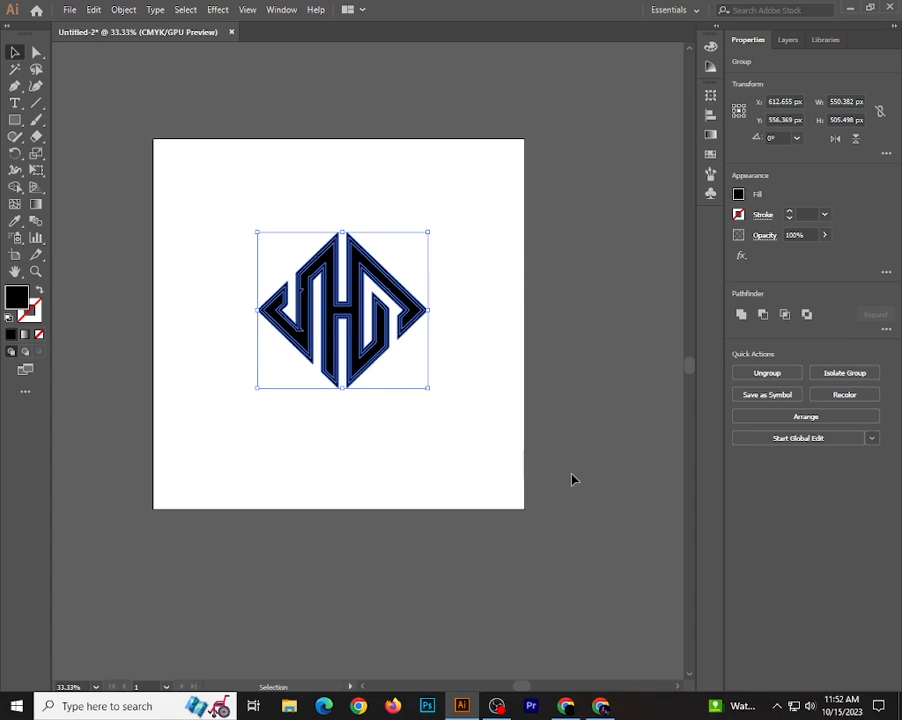
{"action": "left_click", "coordinate": [742, 314]}
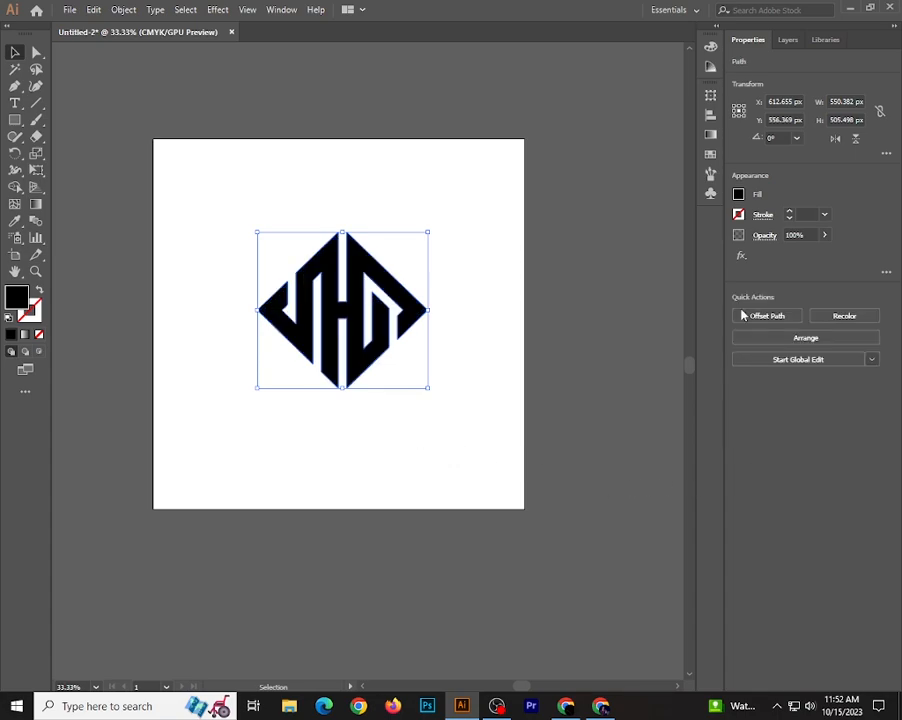
- Move the united logo mark toward the artboard's centre, to about X 594 px, Y 645 px, and deselect it
{"action": "left_click", "coordinate": [616, 337]}
{"action": "left_click_drag", "start_coordinate": [264, 265], "coordinate": [464, 379]}
{"action": "left_click", "coordinate": [450, 320]}
{"action": "left_click", "coordinate": [425, 315]}
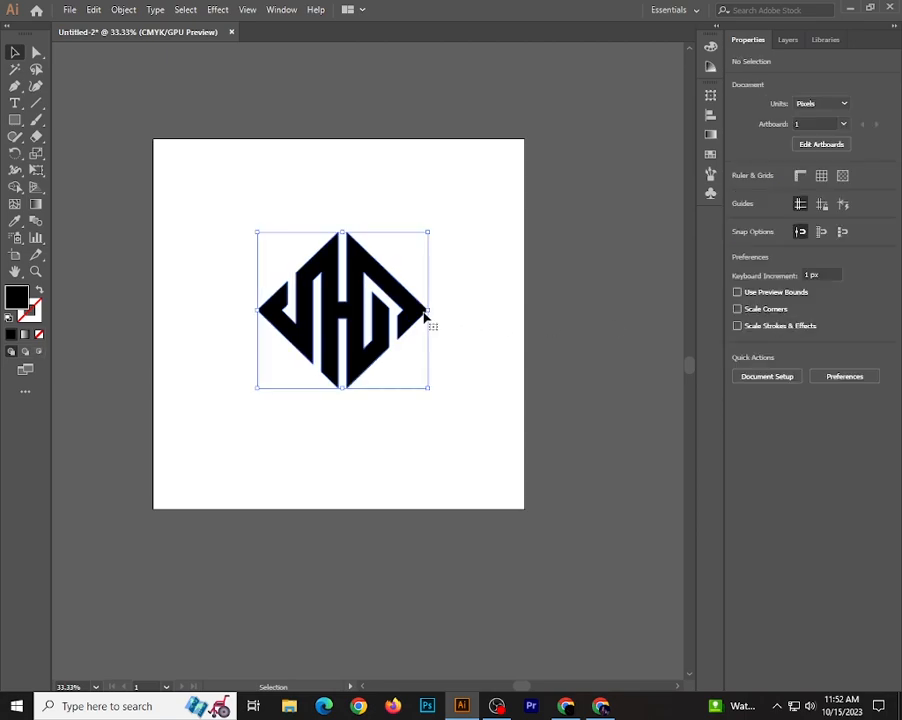
{"action": "left_click_drag", "start_coordinate": [420, 312], "coordinate": [415, 341]}
{"action": "left_click", "coordinate": [459, 348]}
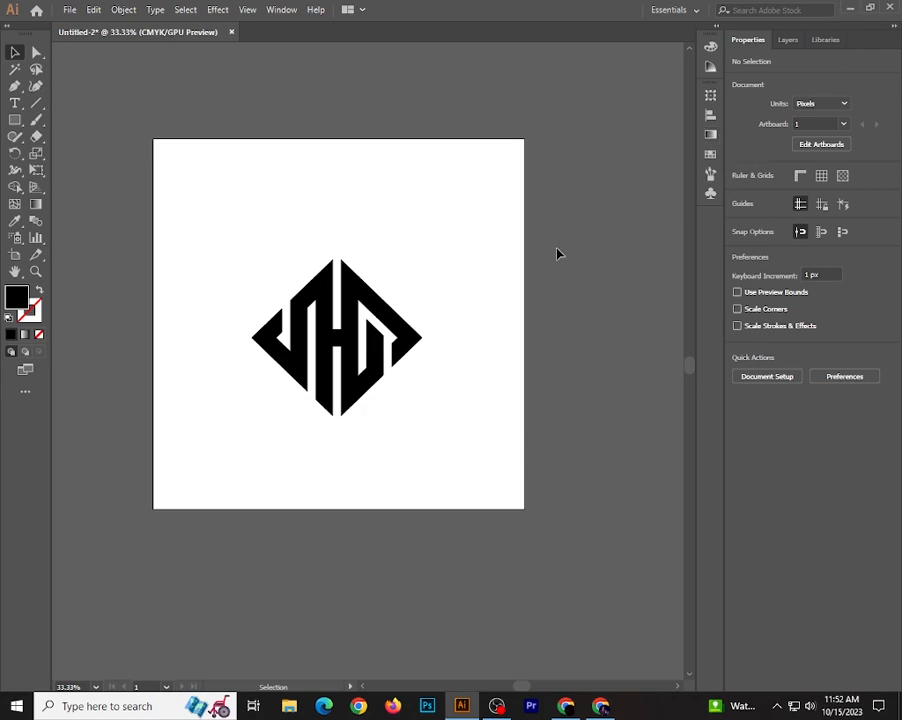
- Apply a linear white-to-black gradient to the logo mark's fill
{"action": "left_click", "coordinate": [349, 302]}
{"action": "left_click", "coordinate": [711, 134]}
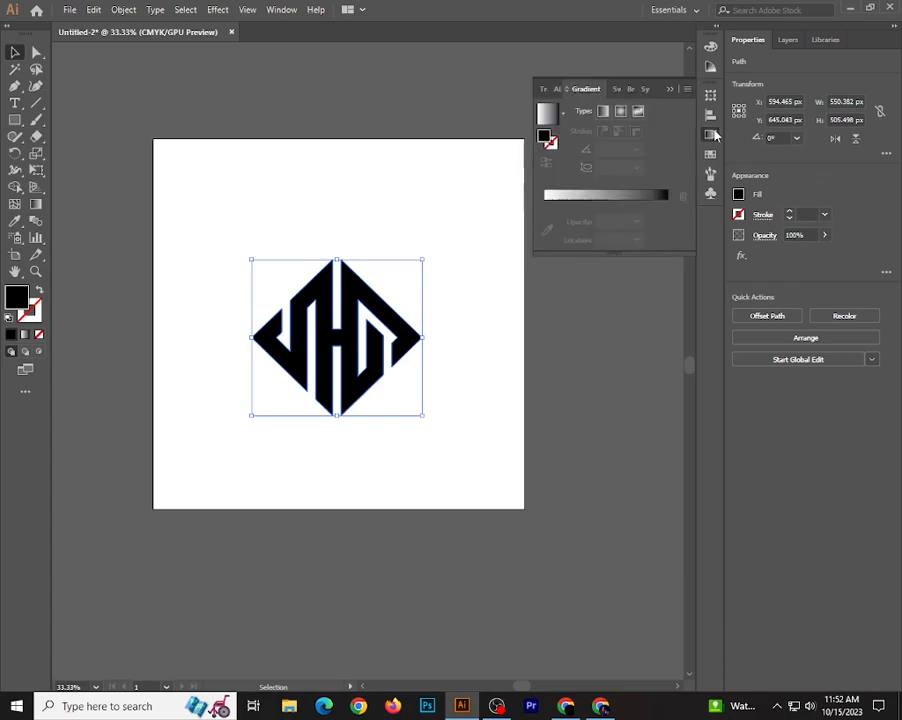
{"action": "left_click", "coordinate": [603, 196]}
- Change the gradient's starting colour stop at 0% from white to a magenta purple
{"action": "left_click", "coordinate": [545, 220]}
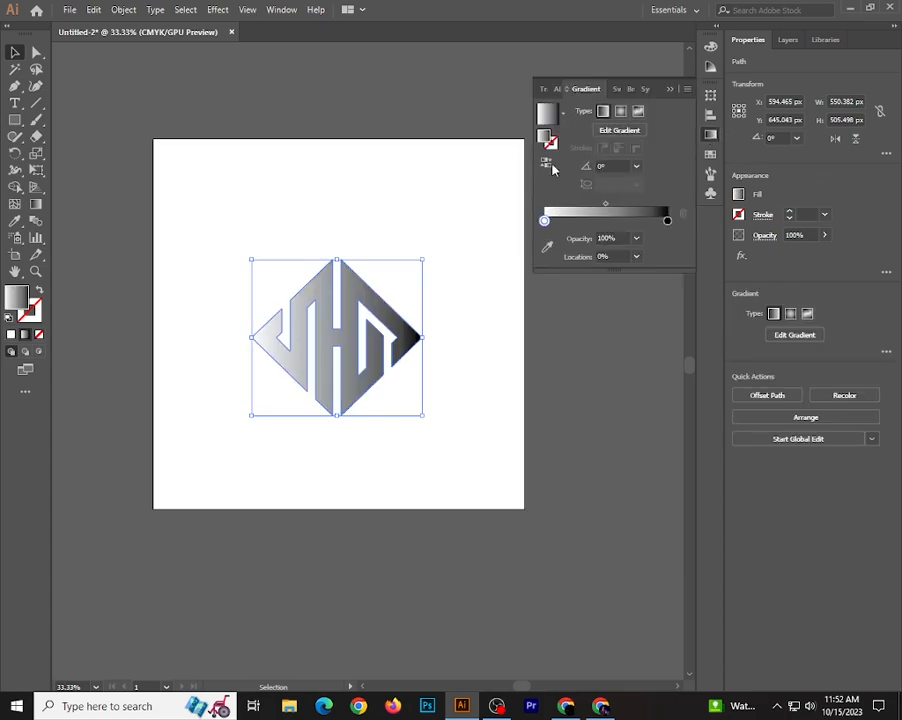
{"action": "double_click", "coordinate": [546, 137]}
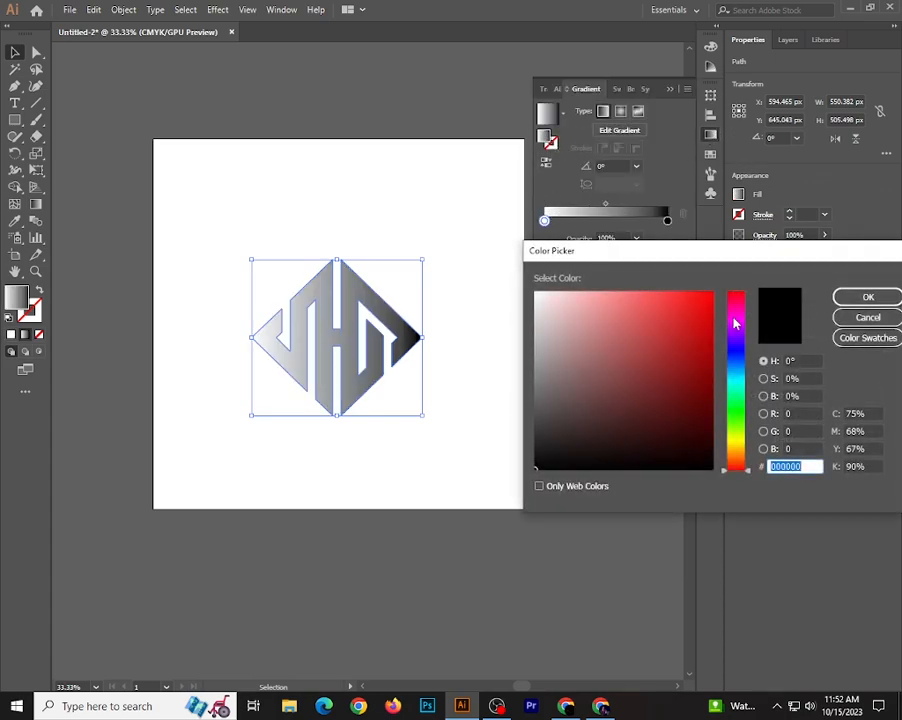
{"action": "left_click", "coordinate": [735, 323]}
{"action": "left_click", "coordinate": [707, 335]}
{"action": "left_click", "coordinate": [866, 297]}
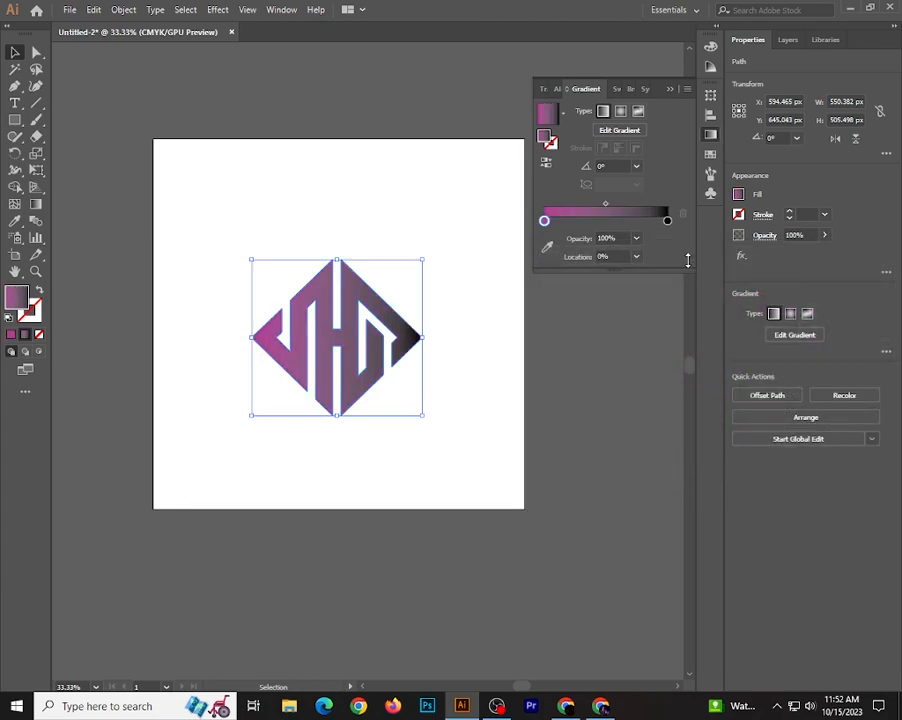
- Change the gradient's ending colour stop at 100% from black to a violet with a hue of 265°
{"action": "left_click", "coordinate": [667, 221]}
{"action": "double_click", "coordinate": [546, 137]}
{"action": "left_click", "coordinate": [731, 342]}
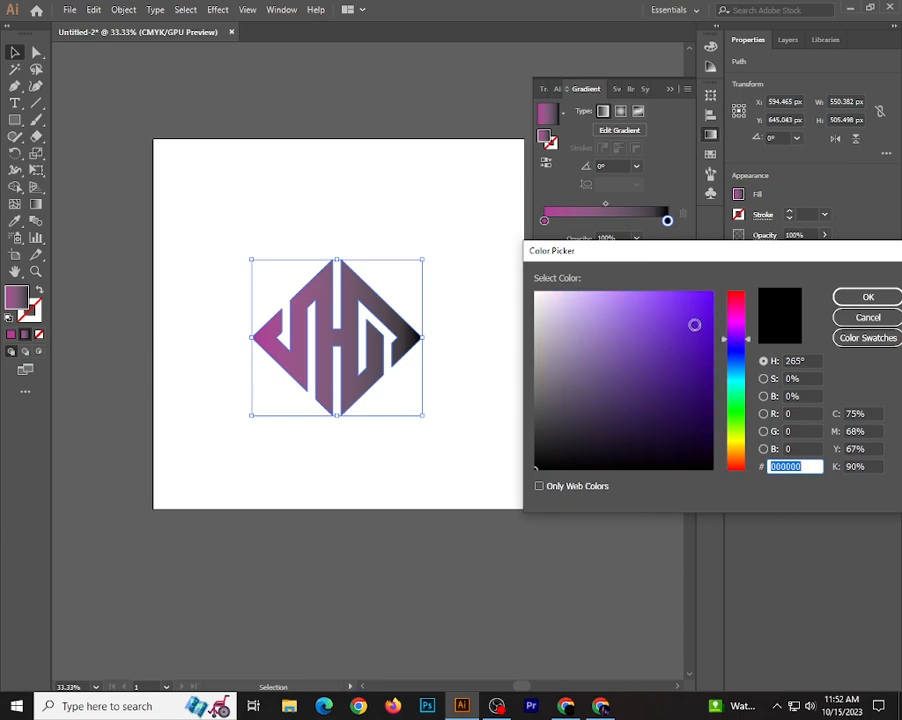
{"action": "left_click", "coordinate": [694, 321]}
{"action": "left_click", "coordinate": [868, 297]}
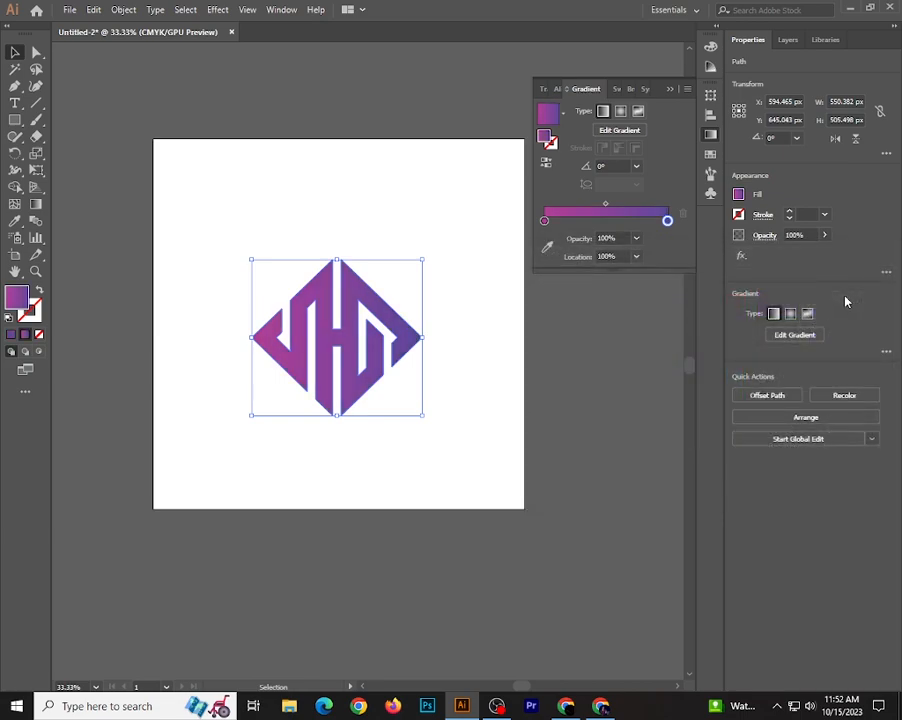
{"action": "left_click", "coordinate": [670, 89]}
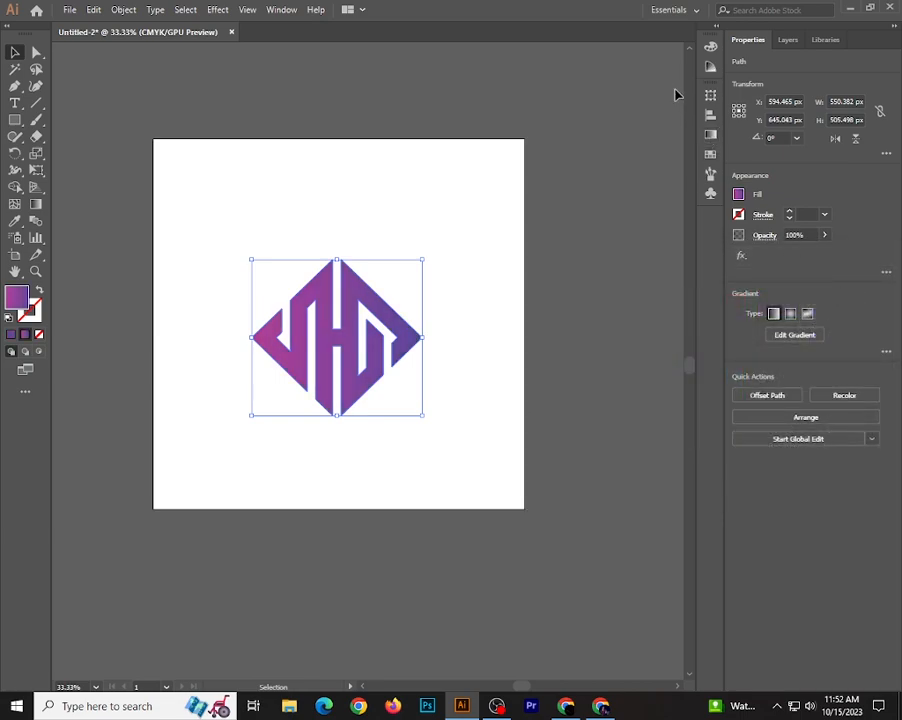
- Try several gradient directions across the logo mark with the Gradient tool, ending with magenta at its left running slightly downward to violet at its right
{"action": "left_click", "coordinate": [36, 203]}
{"action": "mouse_move", "coordinate": [178, 214]}
{"action": "left_mouse_down"}
{"action": "mouse_move", "coordinate": [412, 394]}
{"action": "mouse_move", "coordinate": [484, 525]}
{"action": "left_mouse_up"}
{"action": "left_click_drag", "start_coordinate": [430, 194], "coordinate": [282, 474]}
{"action": "mouse_move", "coordinate": [200, 390]}
{"action": "left_mouse_down"}
{"action": "mouse_move", "coordinate": [492, 286]}
{"action": "mouse_move", "coordinate": [649, 272]}
{"action": "left_mouse_up"}
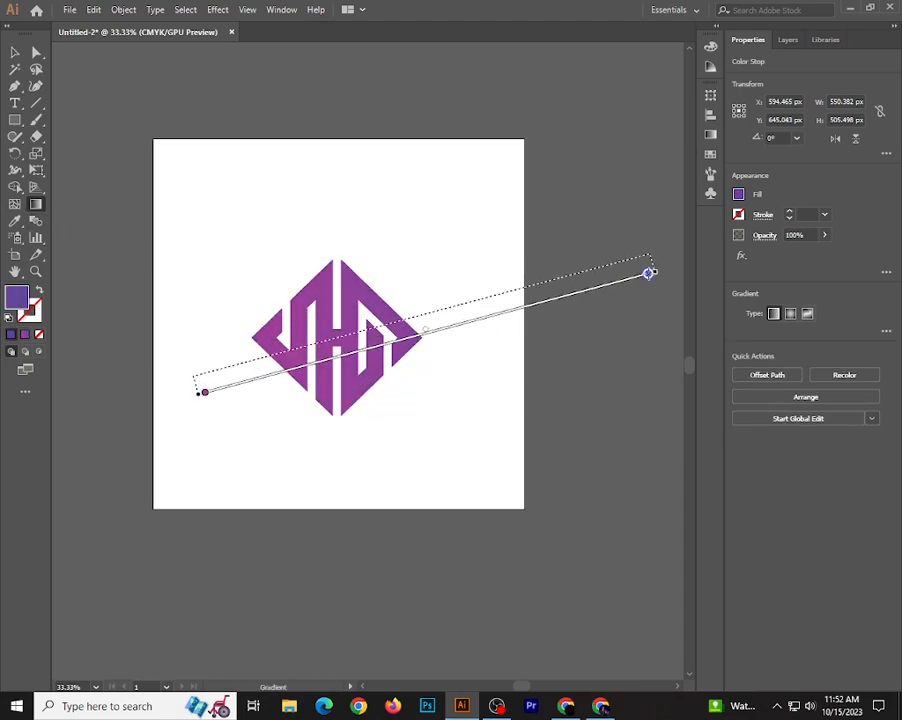
{"action": "left_click_drag", "start_coordinate": [366, 468], "coordinate": [360, 248]}
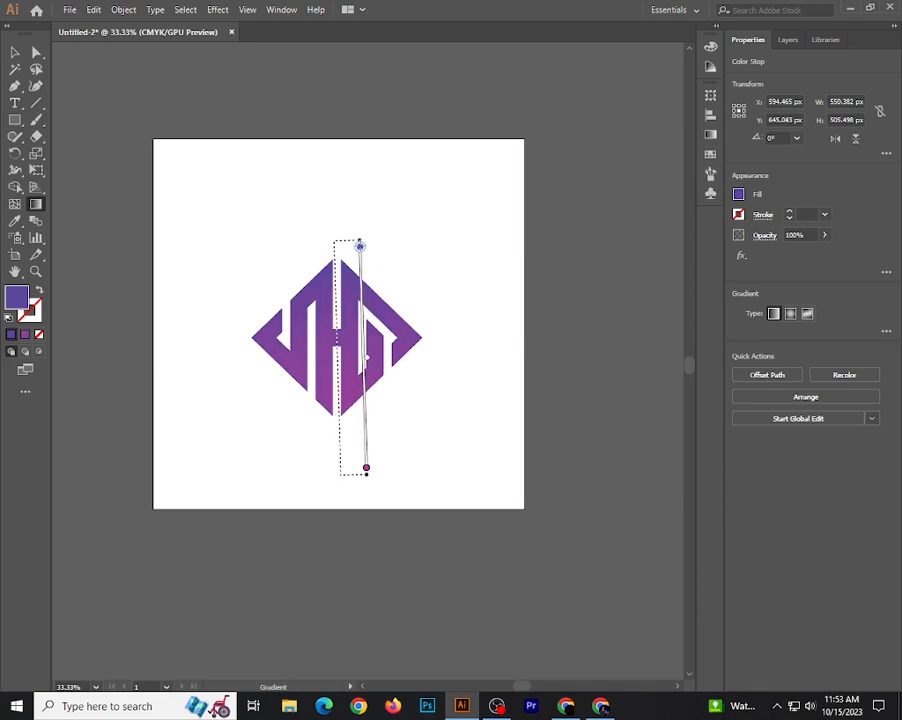
{"action": "left_click_drag", "start_coordinate": [421, 246], "coordinate": [332, 396]}
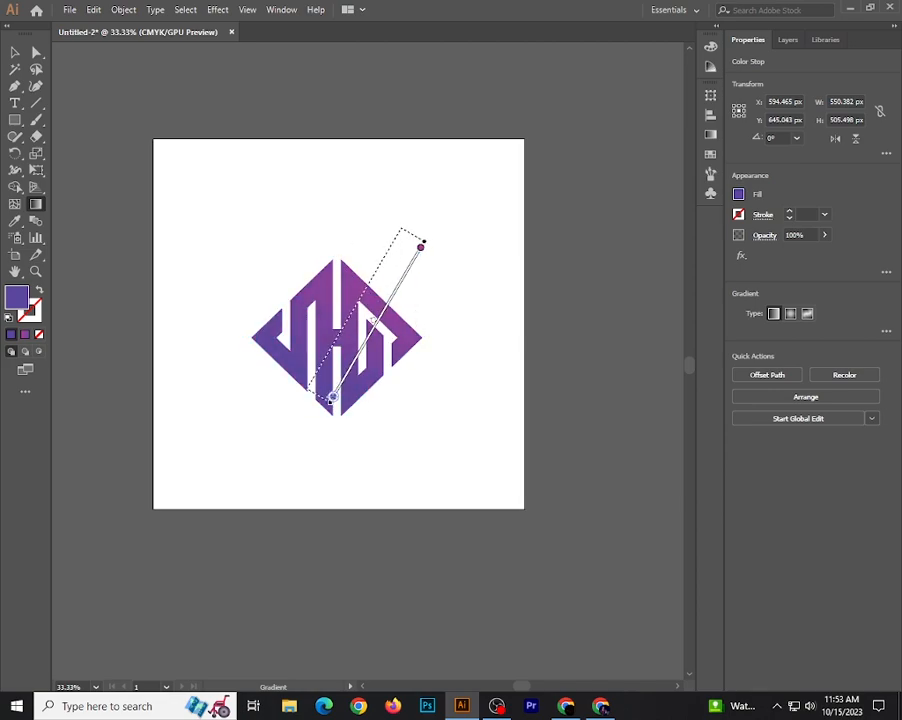
{"action": "left_click_drag", "start_coordinate": [222, 366], "coordinate": [394, 430]}
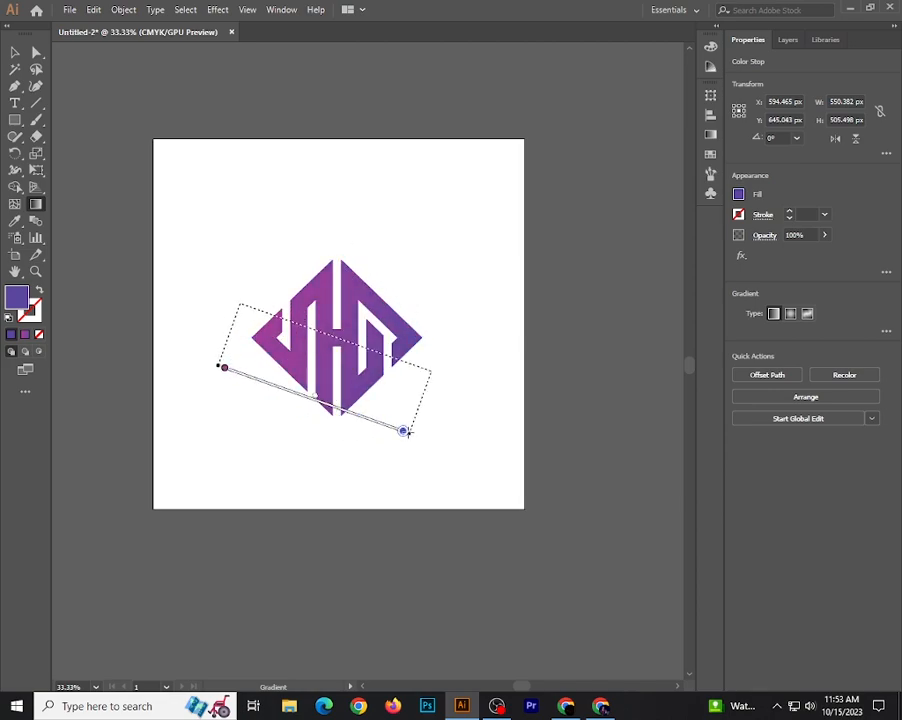